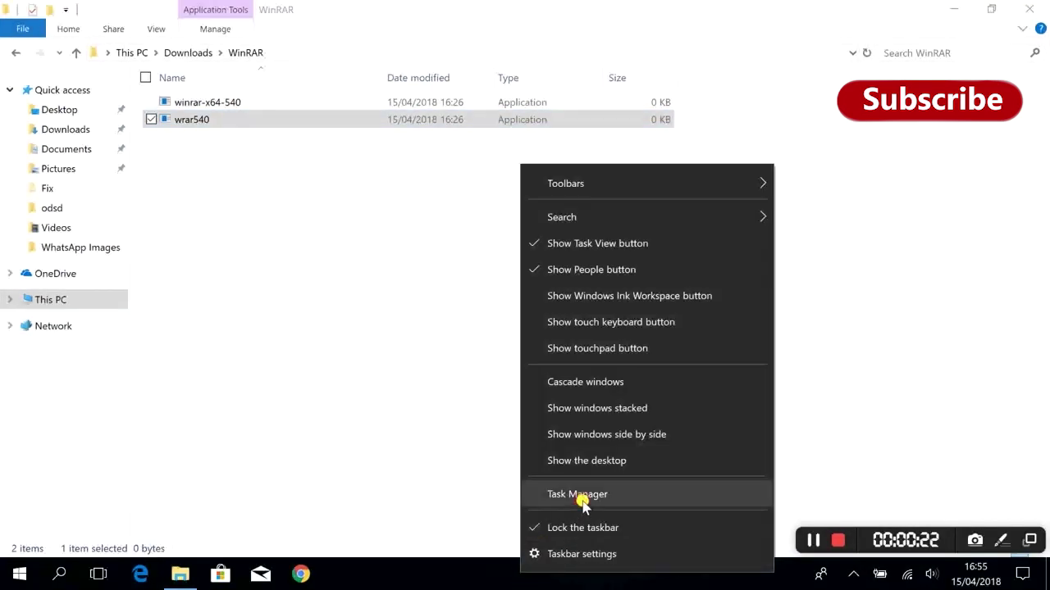
- Launch Task Manager, find the syswin (32 bit) background process and end it
{"action": "left_click", "coordinate": [578, 494]}
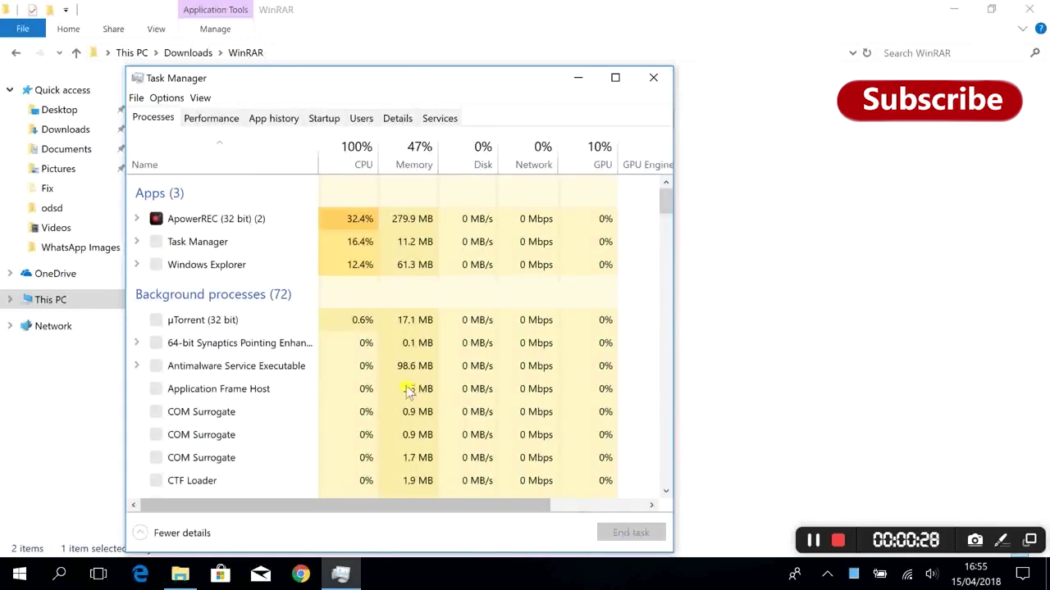
{"action": "scroll", "coordinate": [408, 392], "scroll_direction": "down", "scroll_amount": 1}
{"action": "scroll", "coordinate": [408, 392], "scroll_direction": "down", "scroll_amount": 5}
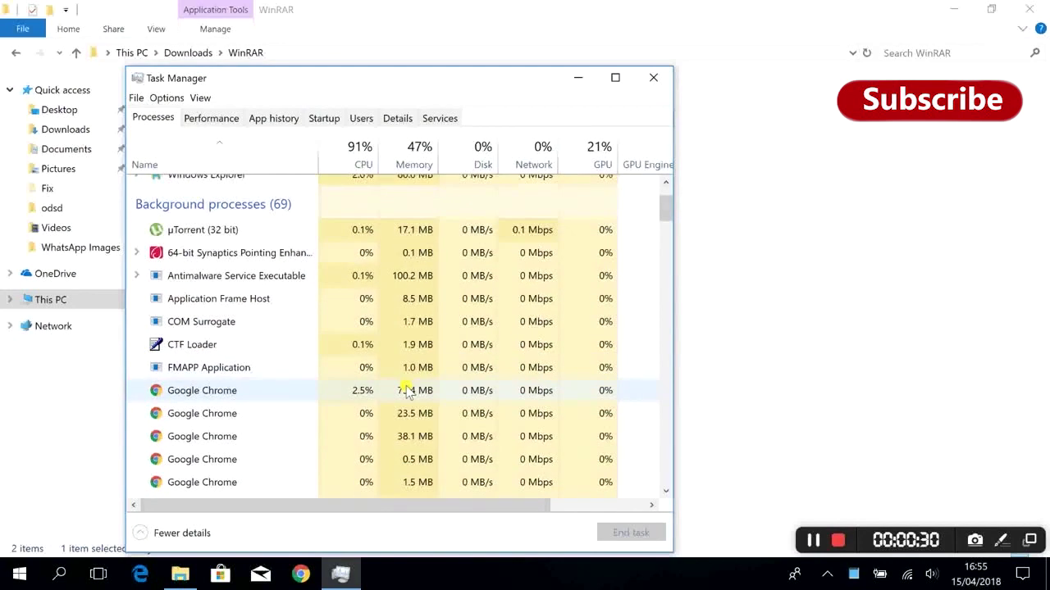
{"action": "scroll", "coordinate": [408, 392], "scroll_direction": "down", "scroll_amount": 7}
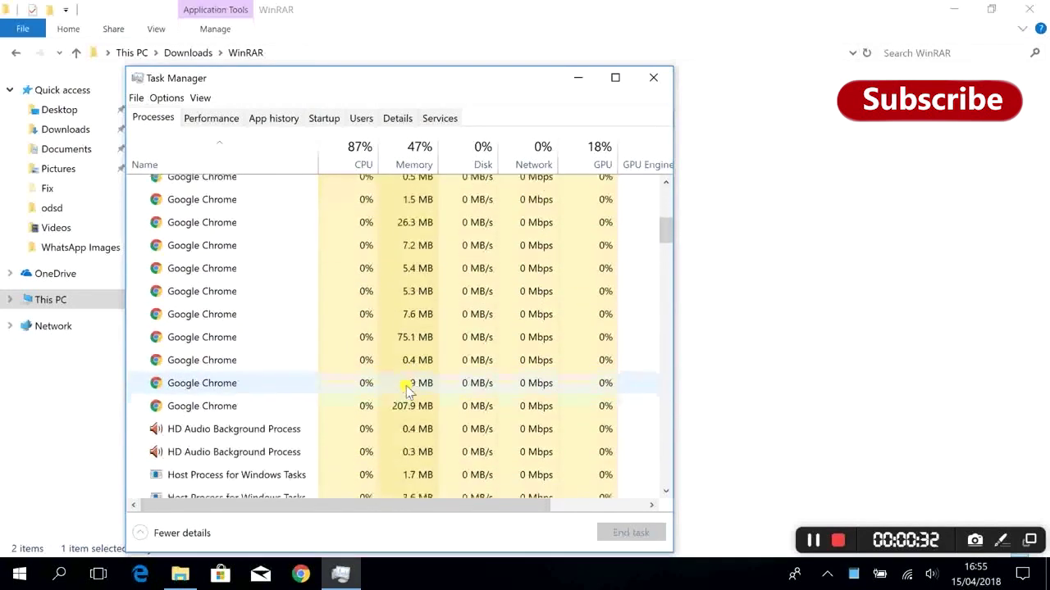
{"action": "scroll", "coordinate": [408, 392], "scroll_direction": "down", "scroll_amount": 10}
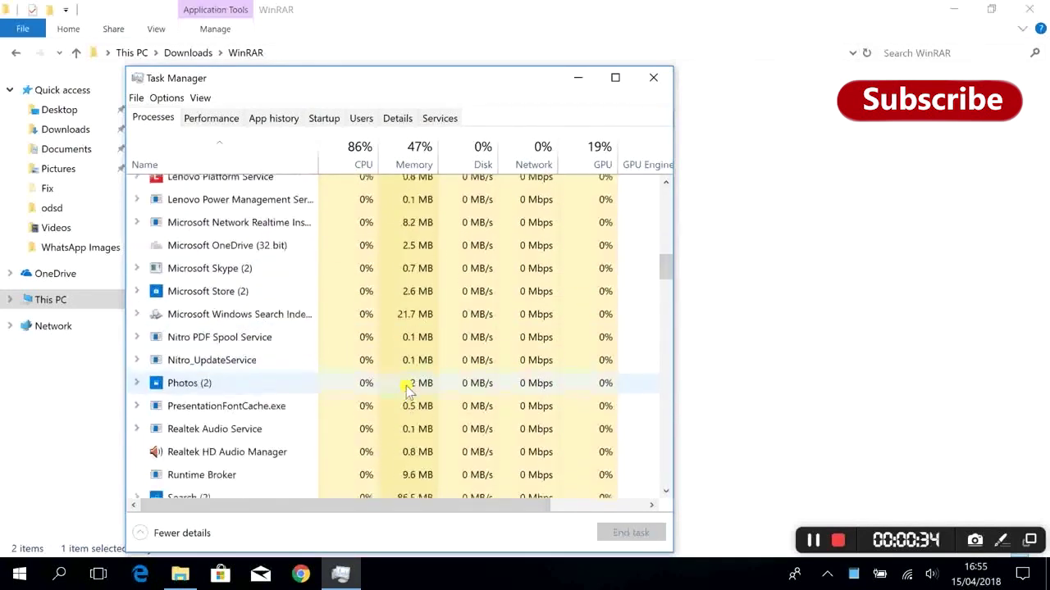
{"action": "scroll", "coordinate": [408, 392], "scroll_direction": "up", "scroll_amount": 1}
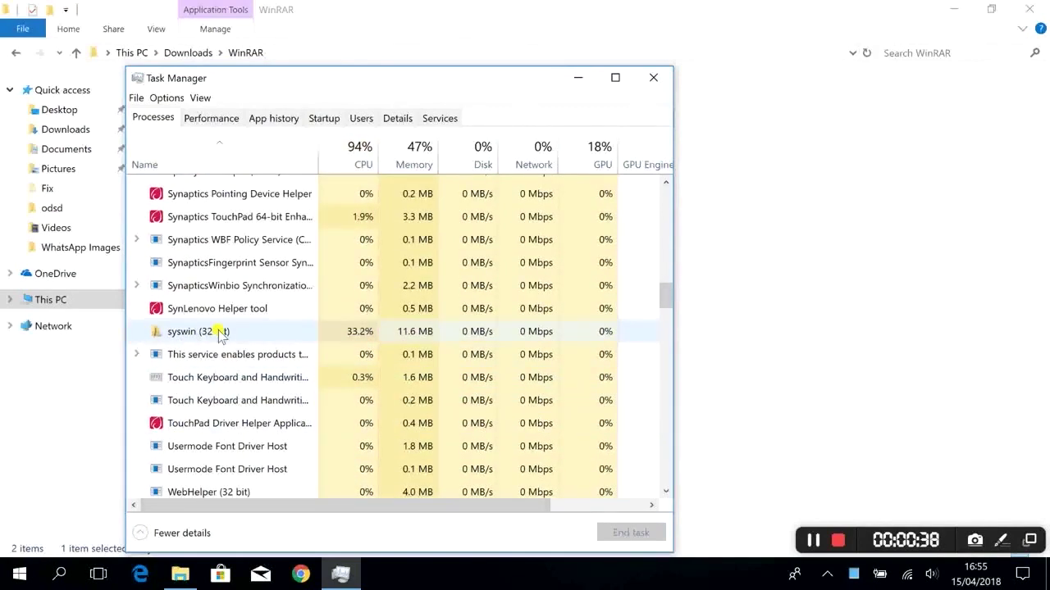
{"action": "left_click", "coordinate": [218, 332]}
{"action": "left_click", "coordinate": [613, 534]}
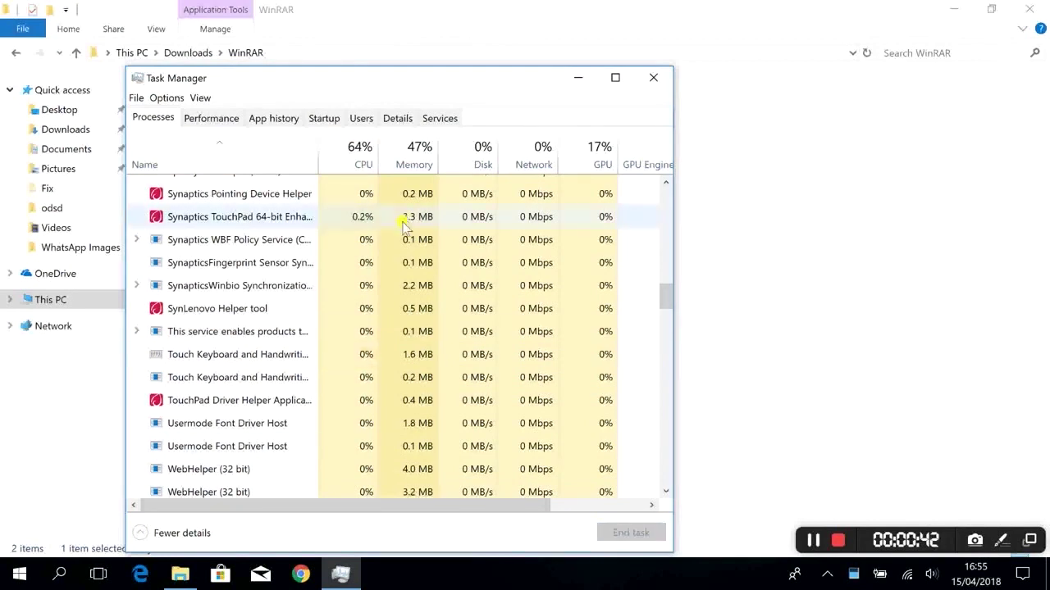
- Disable the syswin entry in the Startup list, then close Task Manager
{"action": "left_click", "coordinate": [319, 119]}
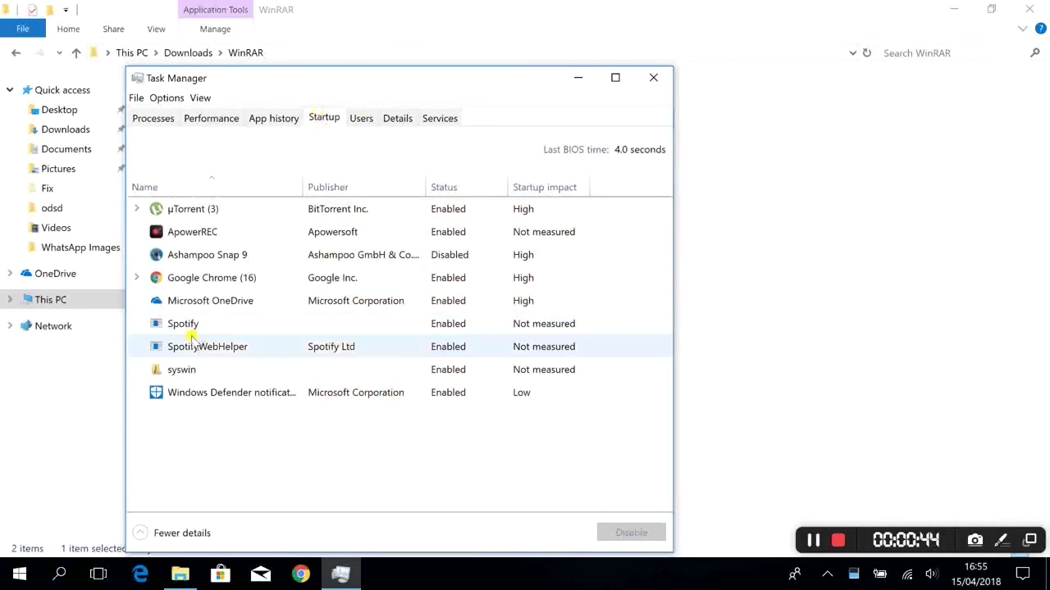
{"action": "left_click", "coordinate": [187, 370]}
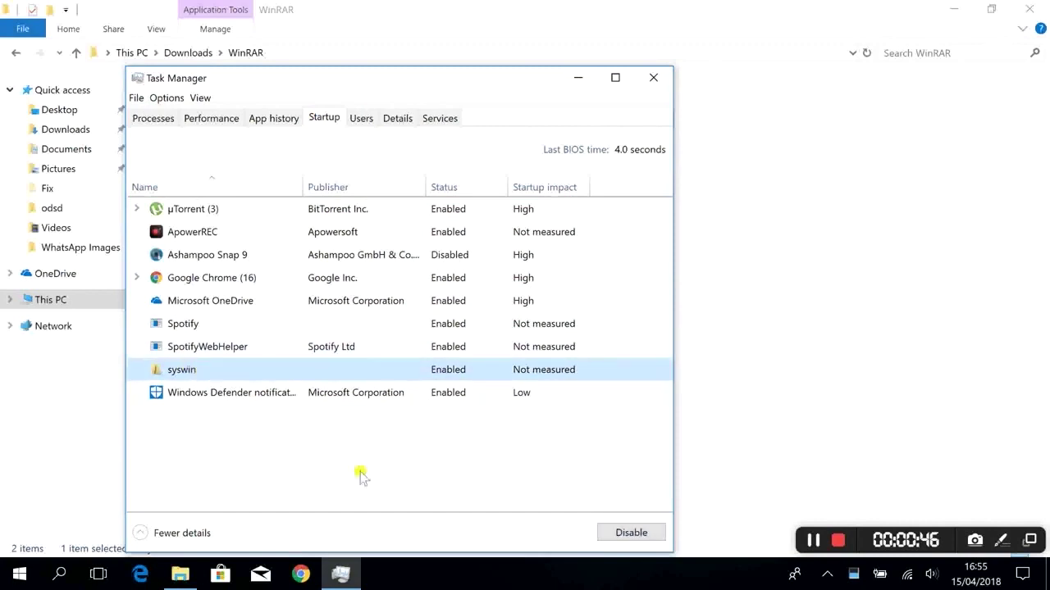
{"action": "left_click", "coordinate": [611, 537]}
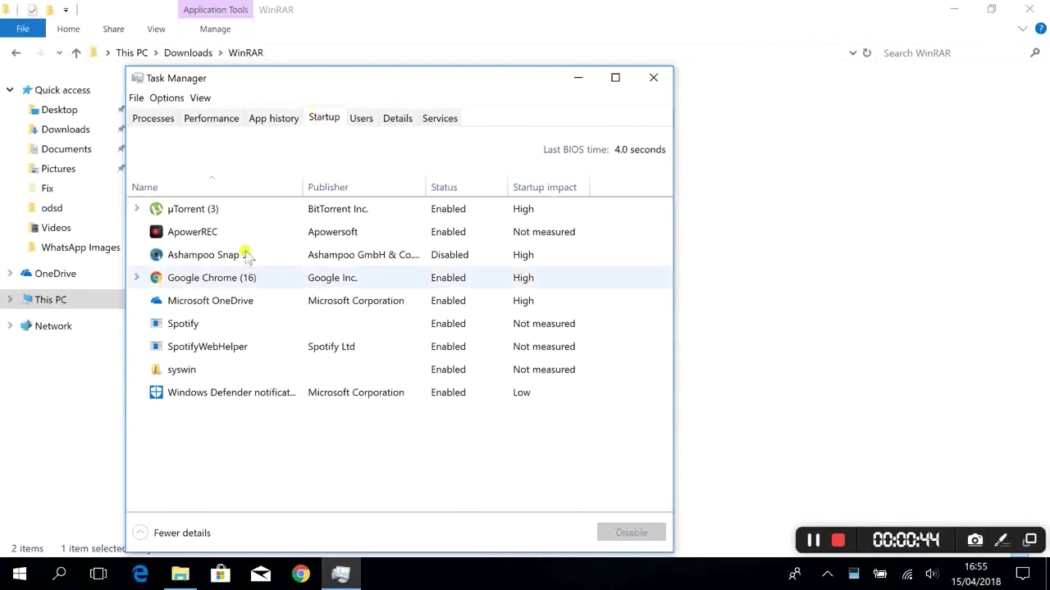
{"action": "left_click", "coordinate": [187, 370]}
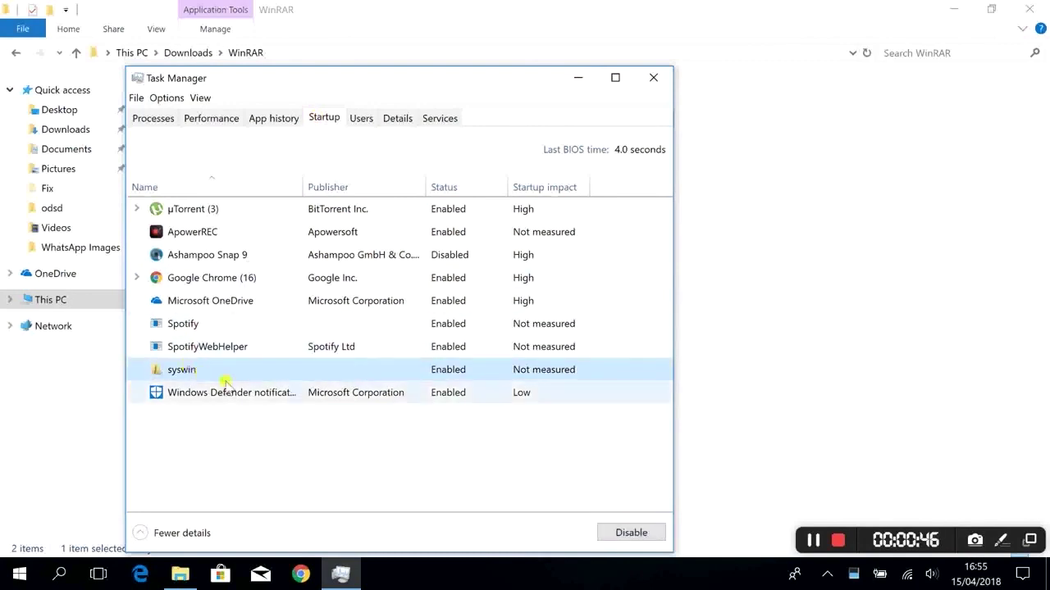
{"action": "left_click", "coordinate": [611, 538]}
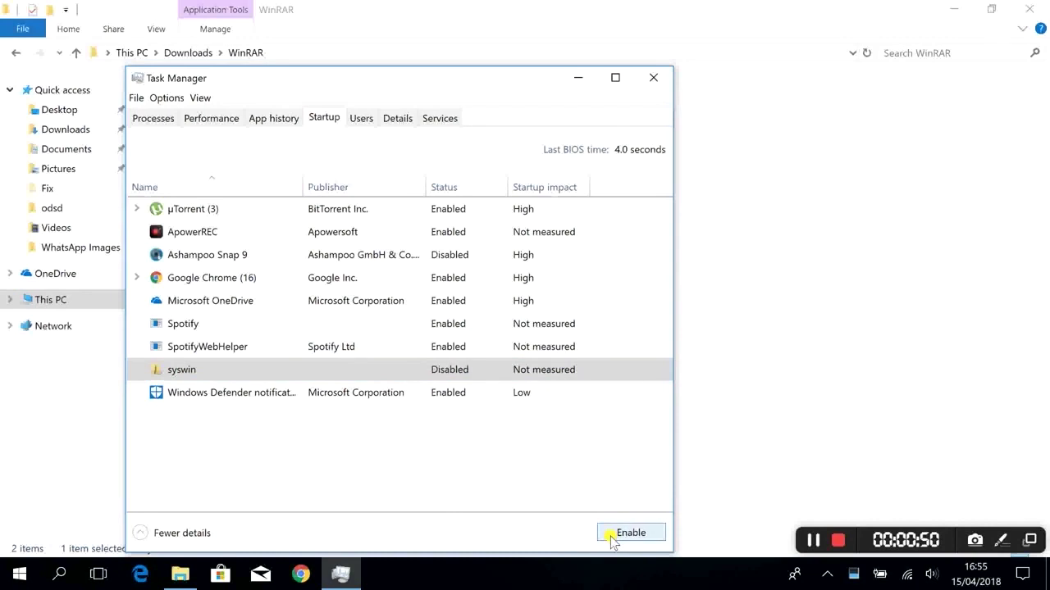
{"action": "left_click", "coordinate": [658, 78]}
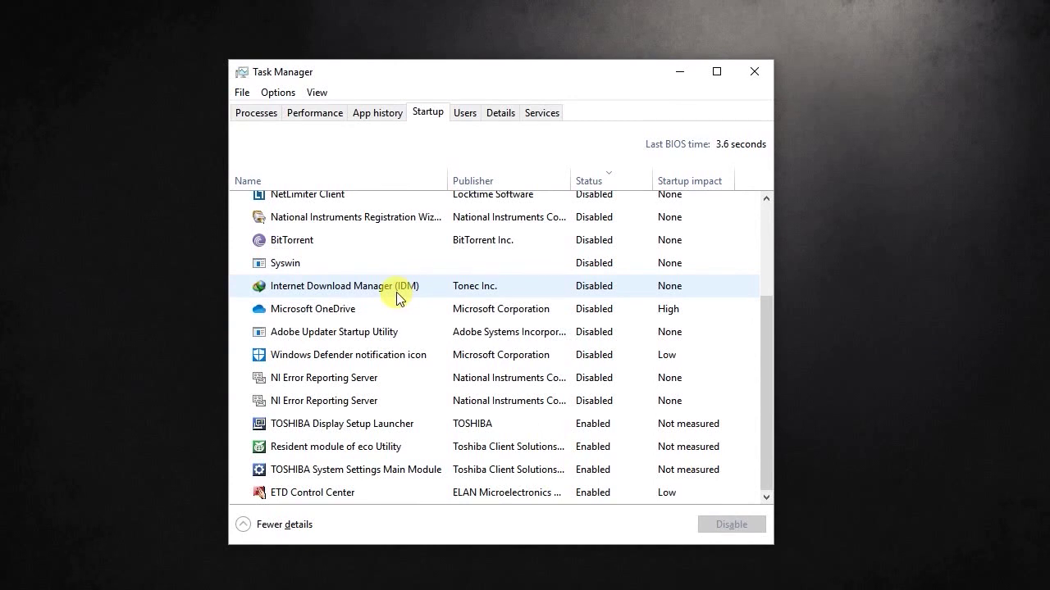
- Check the context menu options for the disabled Syswin startup entry, then dismiss it
{"action": "right_click", "coordinate": [367, 264]}
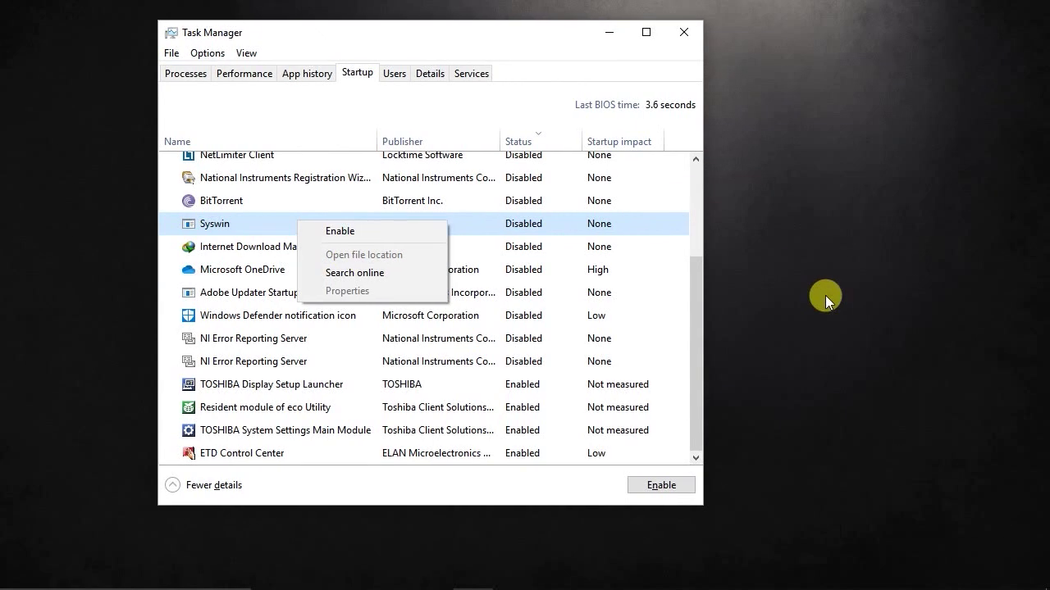
{"action": "left_click", "coordinate": [897, 335]}
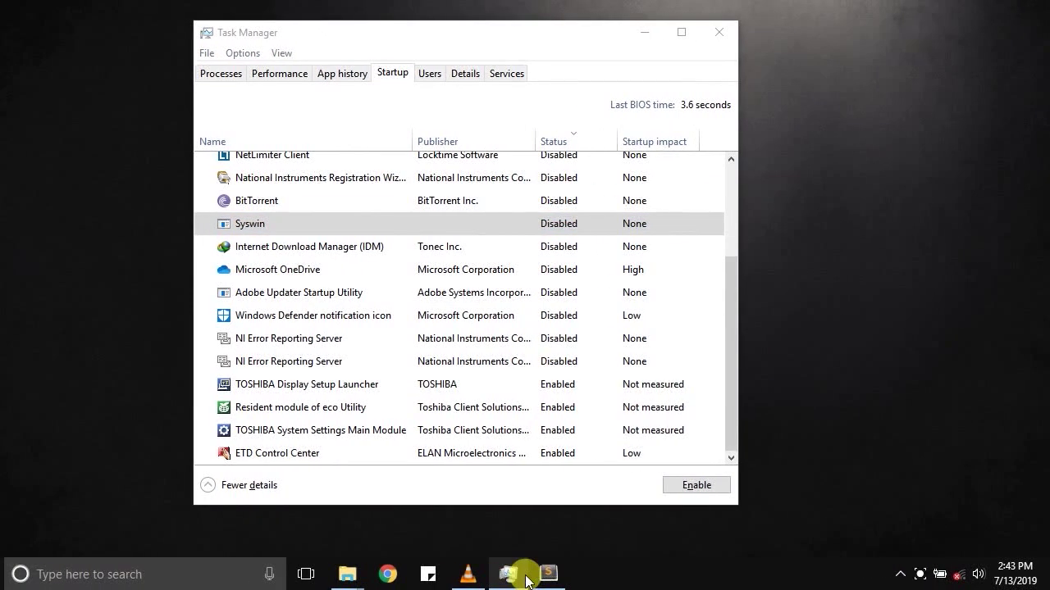
- Switch to the File Explorer window and open the OS (C:) drive from This PC
{"action": "mouse_move", "coordinate": [381, 574]}
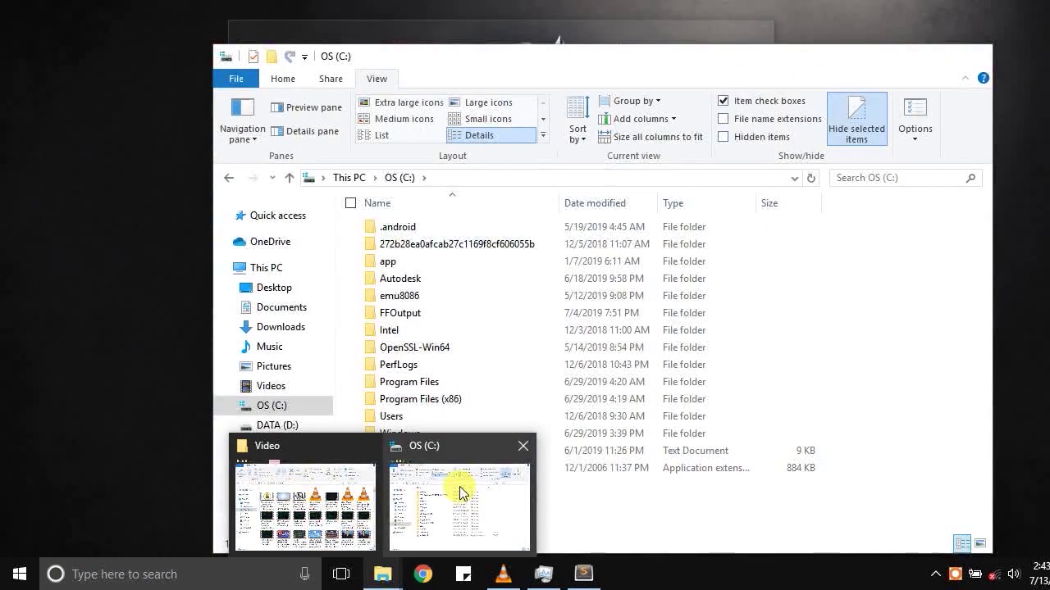
{"action": "left_click", "coordinate": [459, 492]}
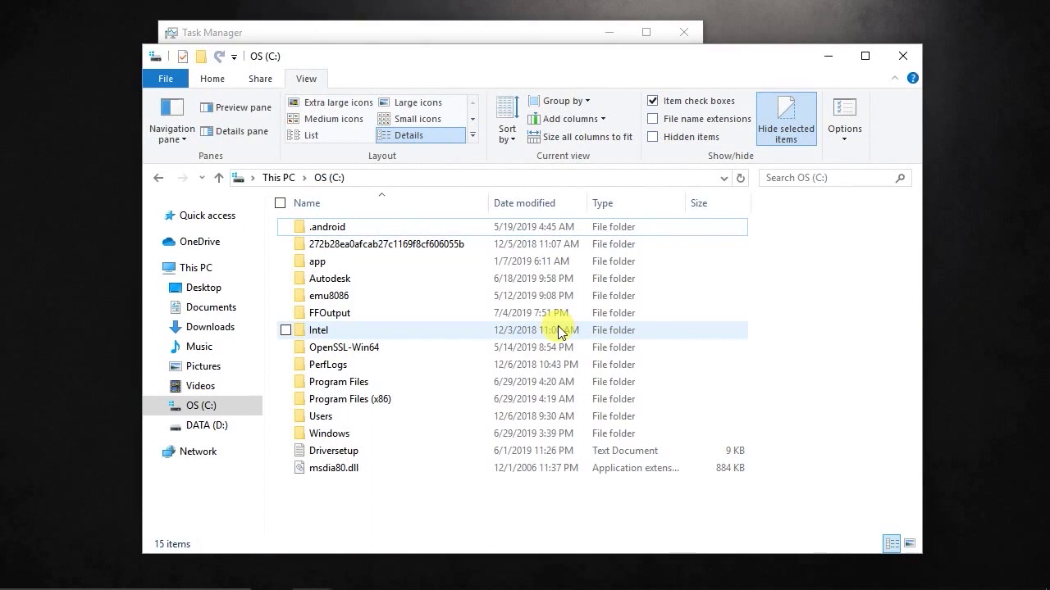
{"action": "left_click", "coordinate": [197, 268]}
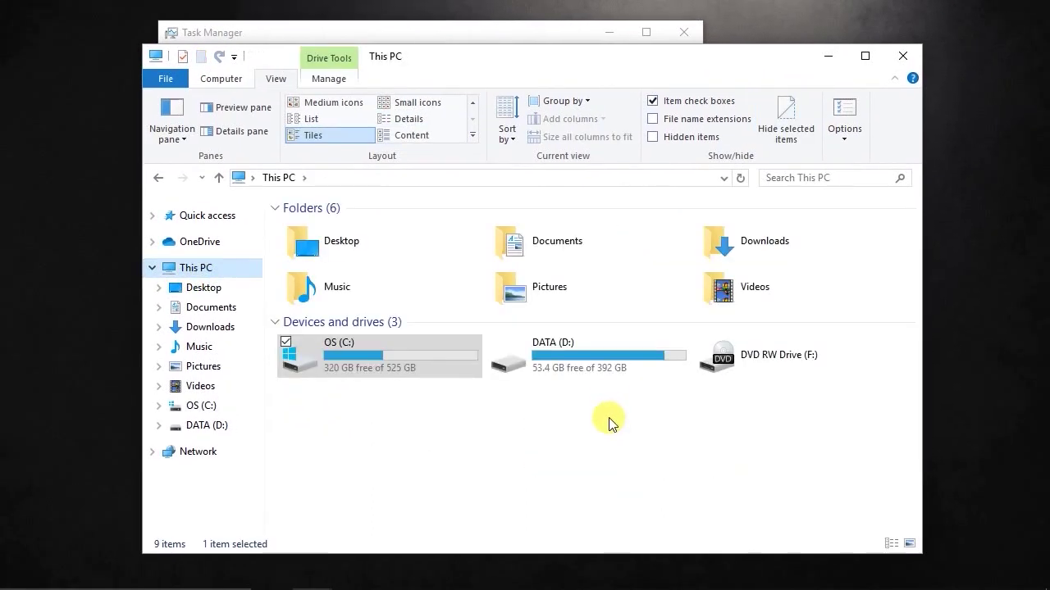
{"action": "mouse_move", "coordinate": [323, 362]}
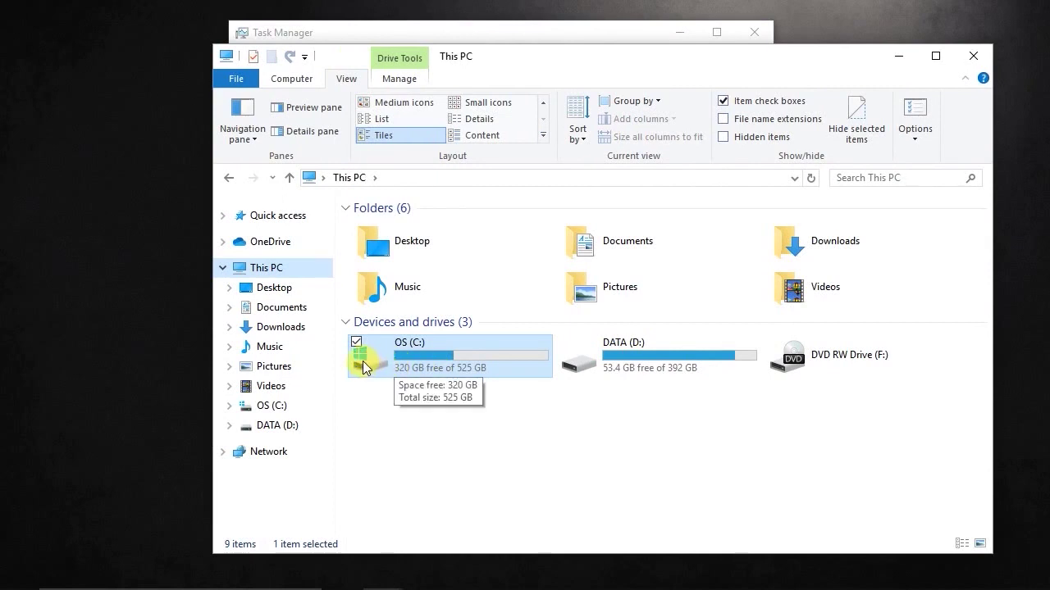
{"action": "double_click", "coordinate": [506, 362]}
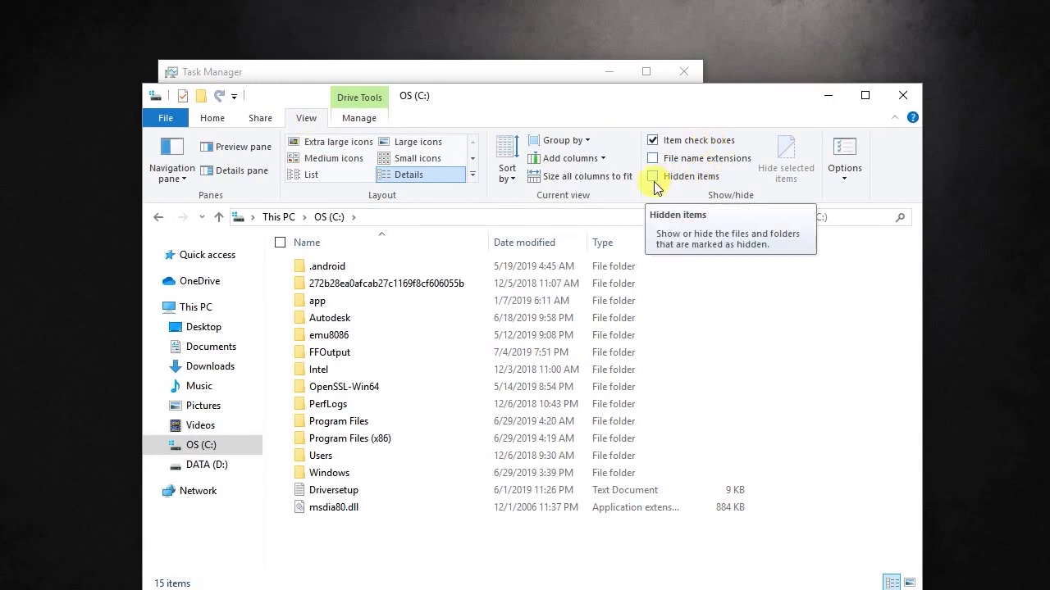
- Show hidden items on C:, open the boot folder and permanently delete syswin.exe
{"action": "left_click", "coordinate": [654, 181]}
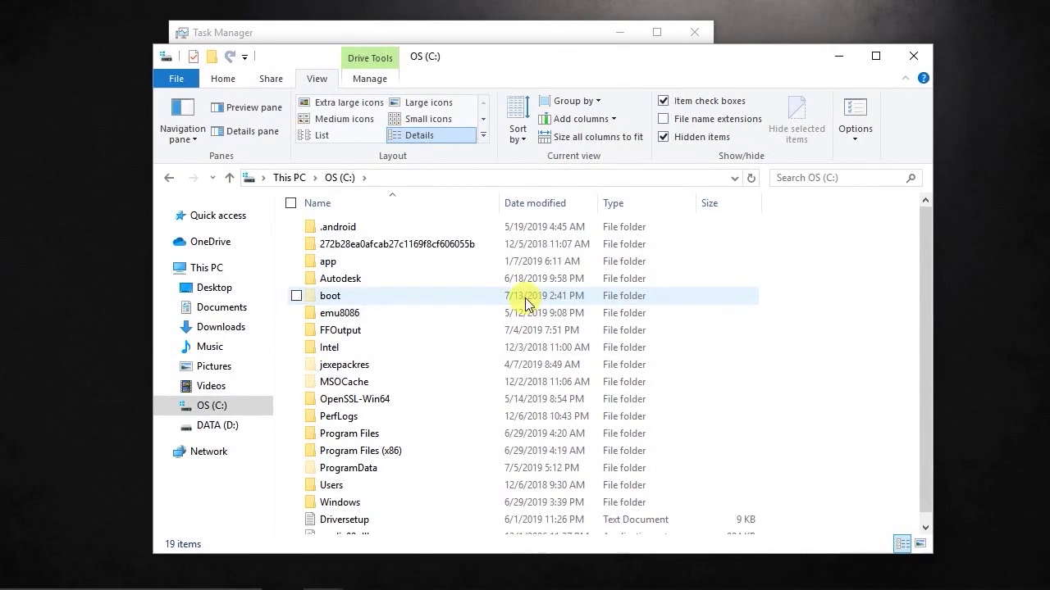
{"action": "left_click", "coordinate": [526, 300]}
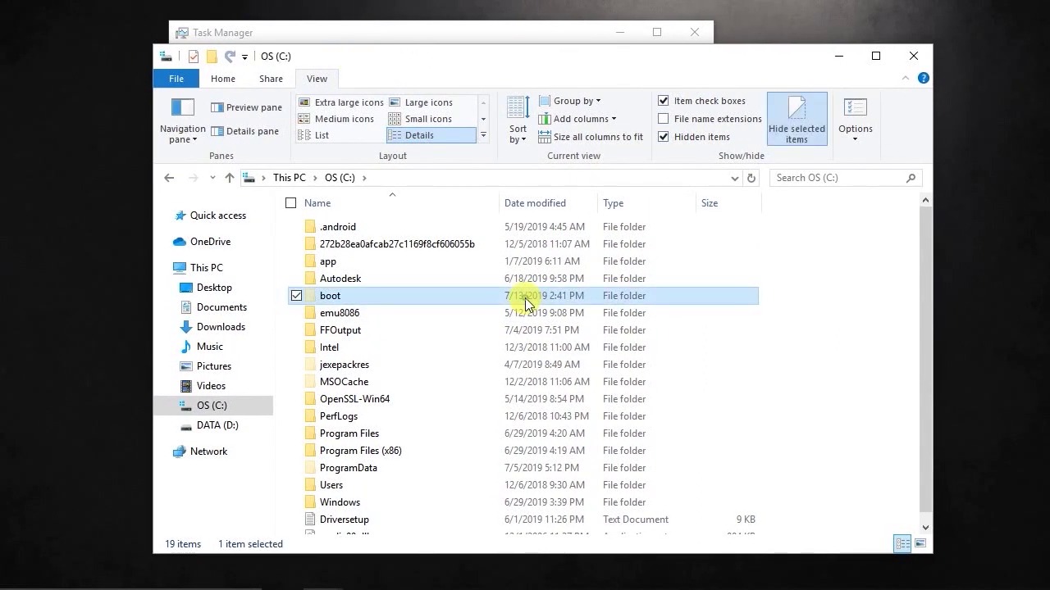
{"action": "double_click", "coordinate": [525, 302]}
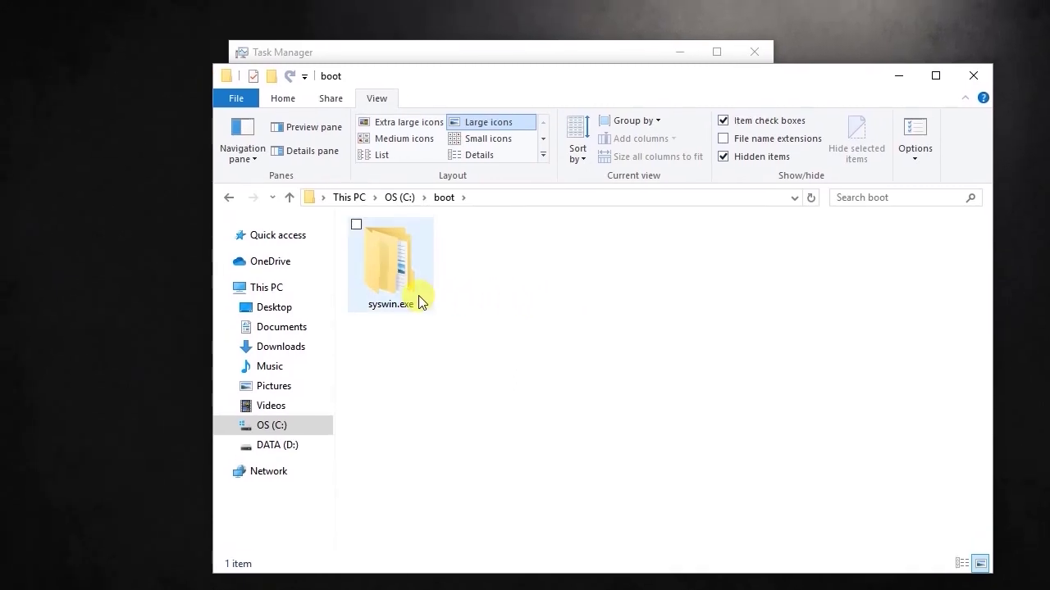
{"action": "left_click", "coordinate": [420, 302]}
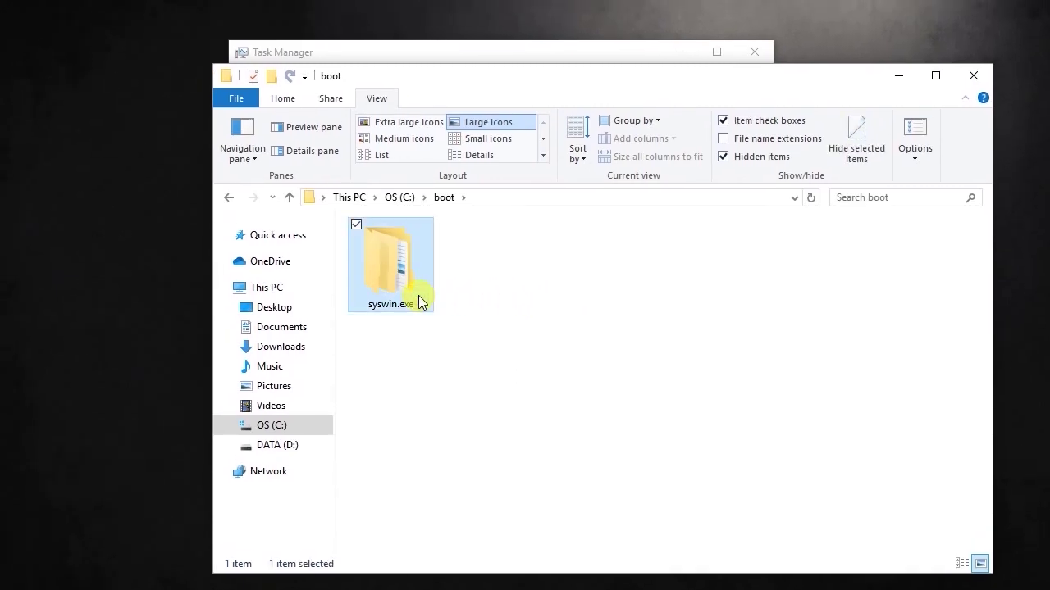
{"action": "key", "text": "shift+Delete"}
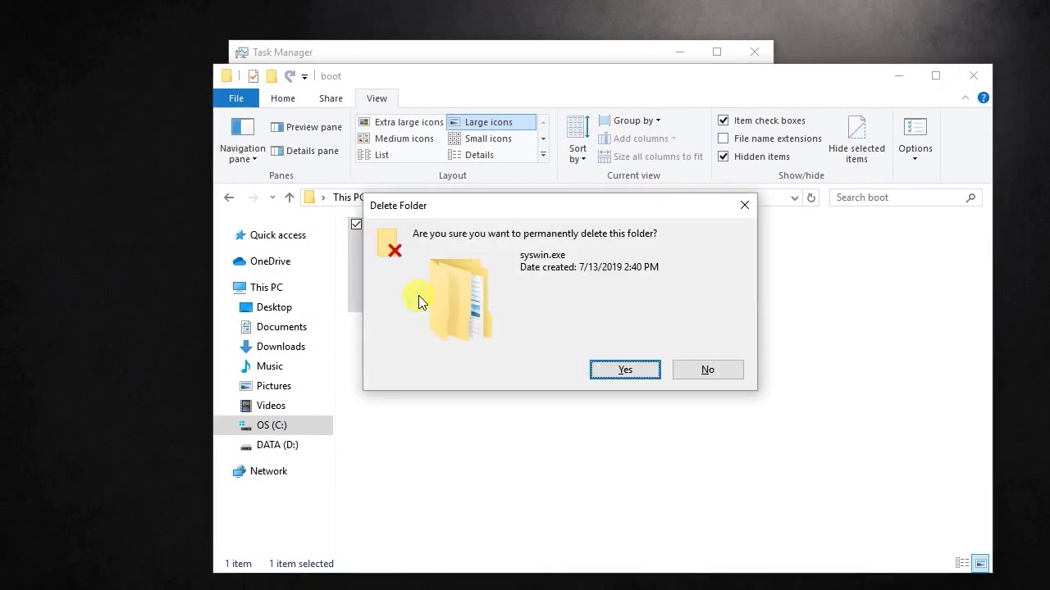
{"action": "key", "text": "Return"}
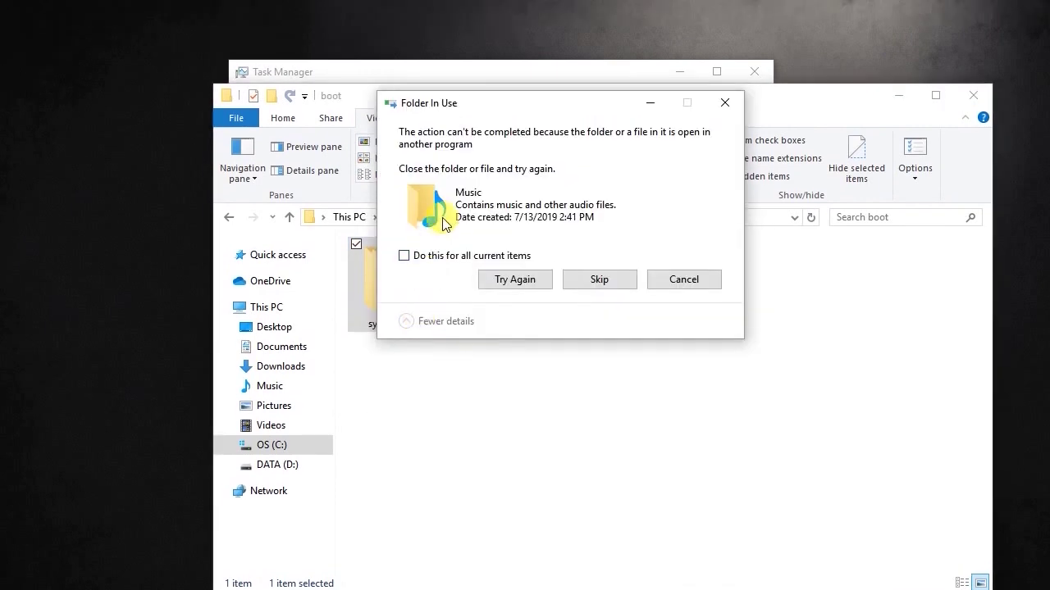
- Retry the in-use deletion for all items, skip it, and bring Task Manager forward
{"action": "left_click", "coordinate": [506, 280]}
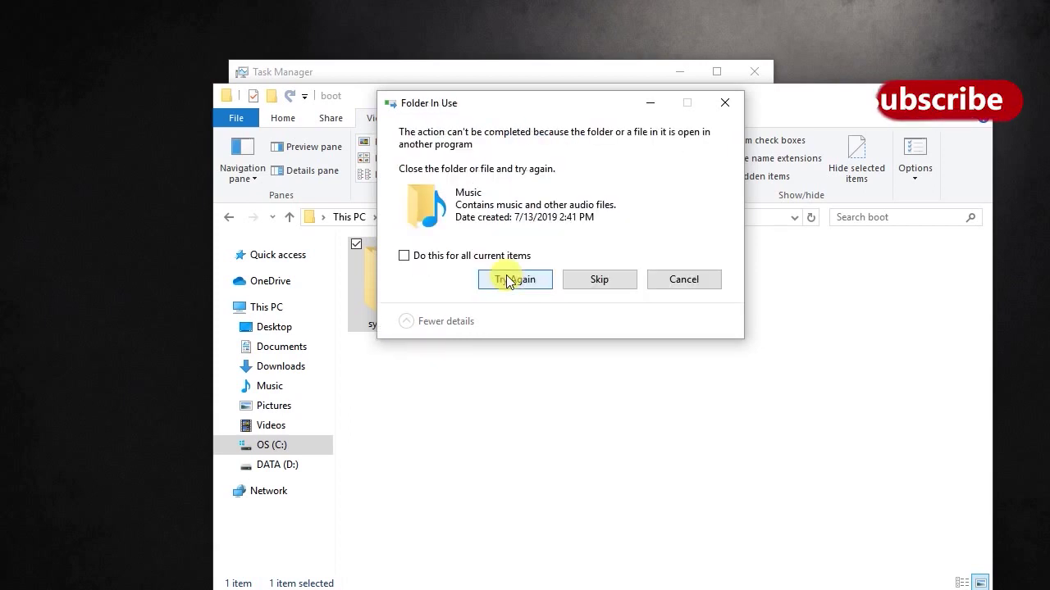
{"action": "left_click", "coordinate": [449, 260]}
{"action": "left_click", "coordinate": [521, 279]}
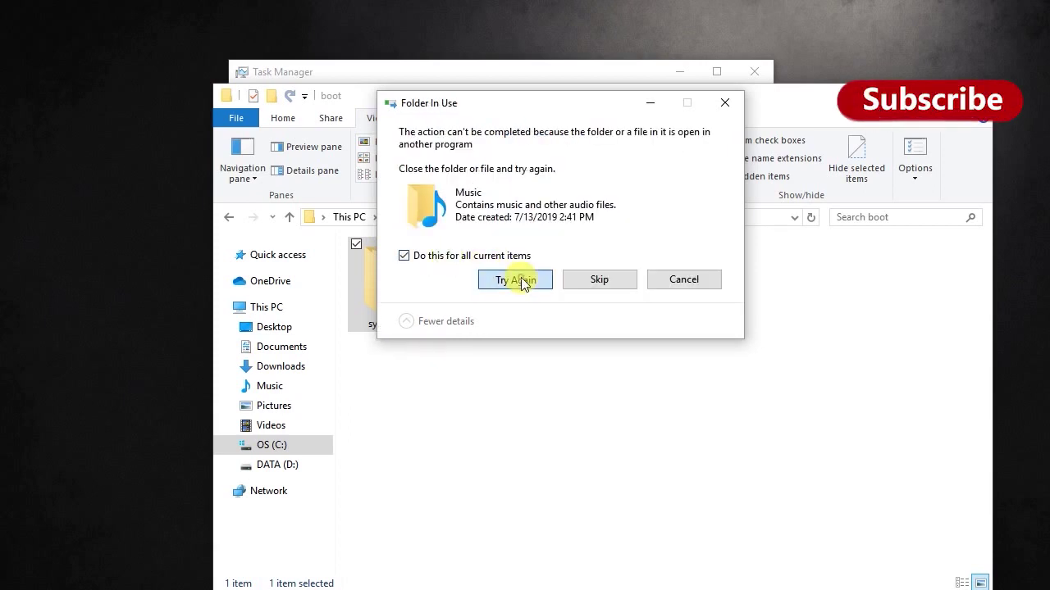
{"action": "left_click", "coordinate": [521, 279]}
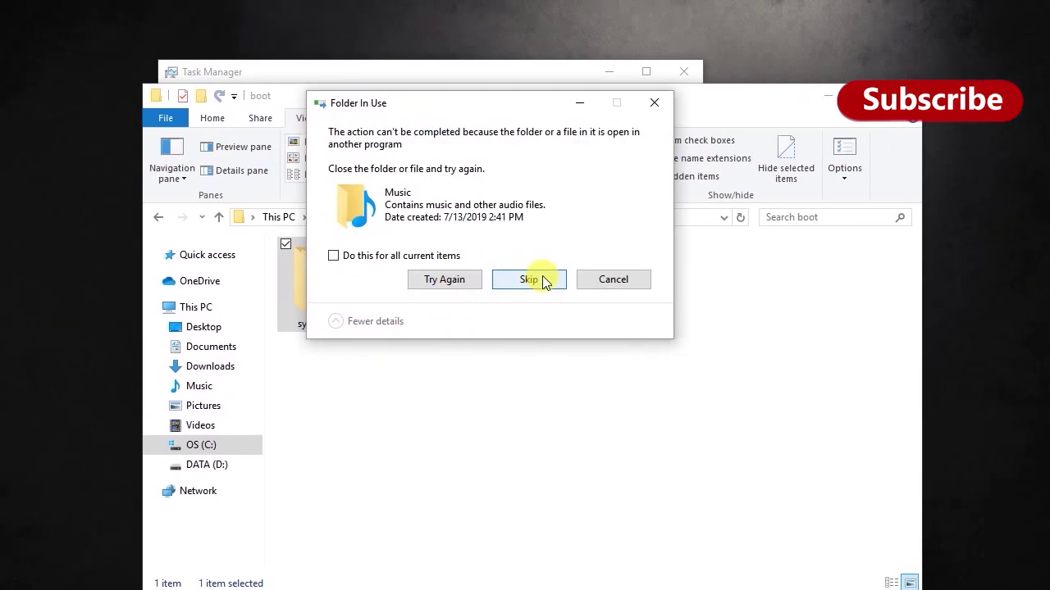
{"action": "left_click", "coordinate": [576, 103]}
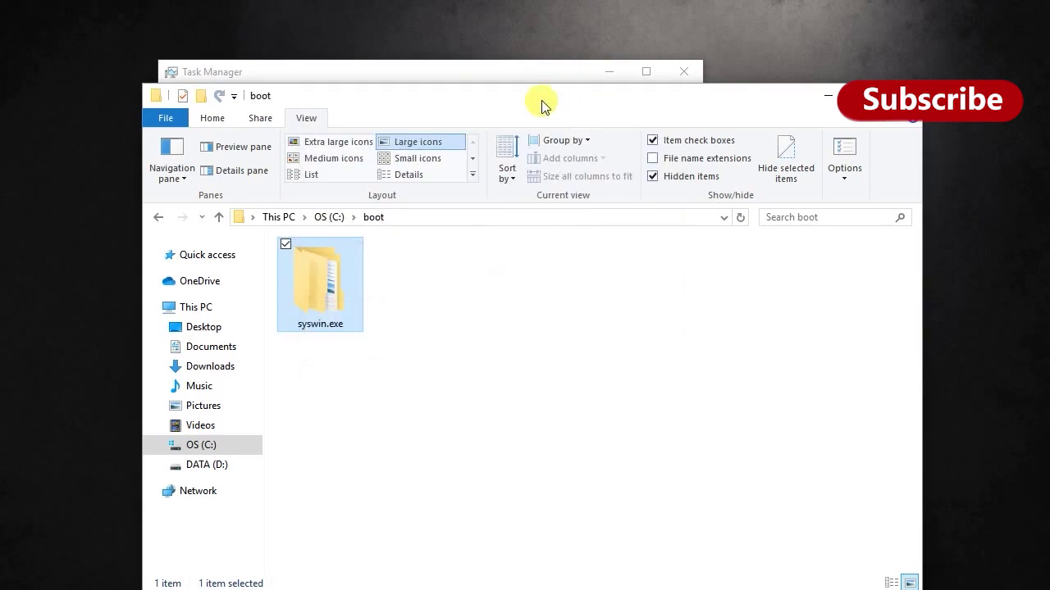
{"action": "left_click", "coordinate": [504, 71]}
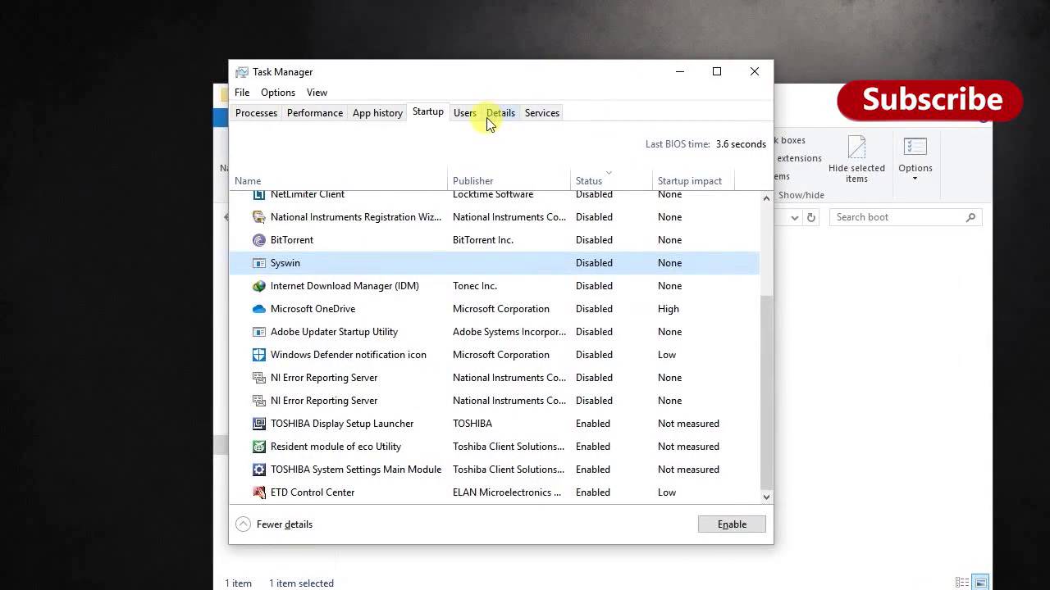
- Scroll the Details tab process list to confirm syswin.exe is no longer running
{"action": "left_click", "coordinate": [464, 114]}
{"action": "scroll", "coordinate": [444, 417], "scroll_direction": "down", "scroll_amount": 9}
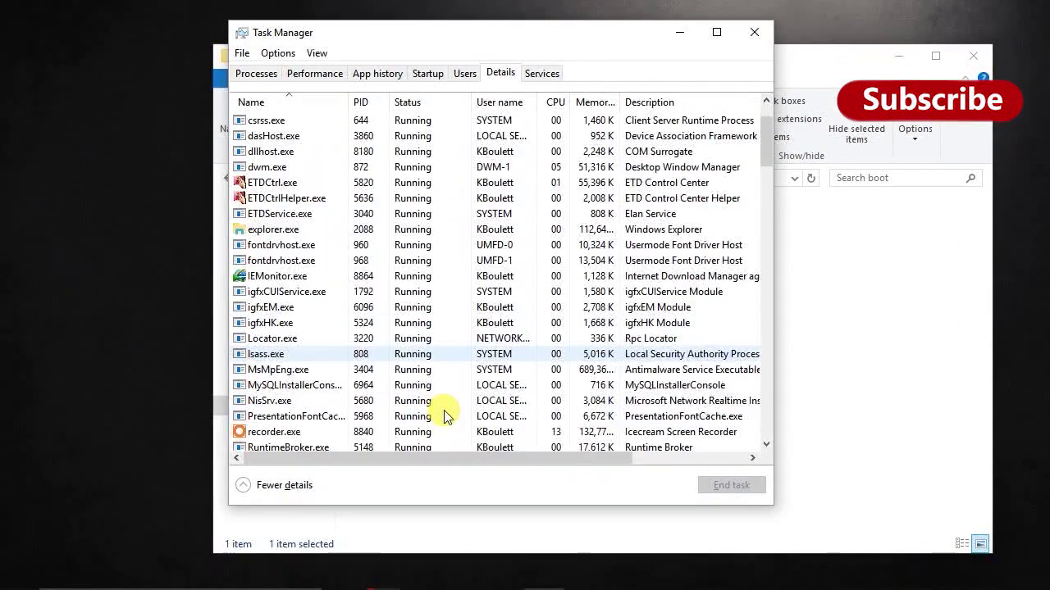
{"action": "scroll", "coordinate": [443, 416], "scroll_direction": "down", "scroll_amount": 12}
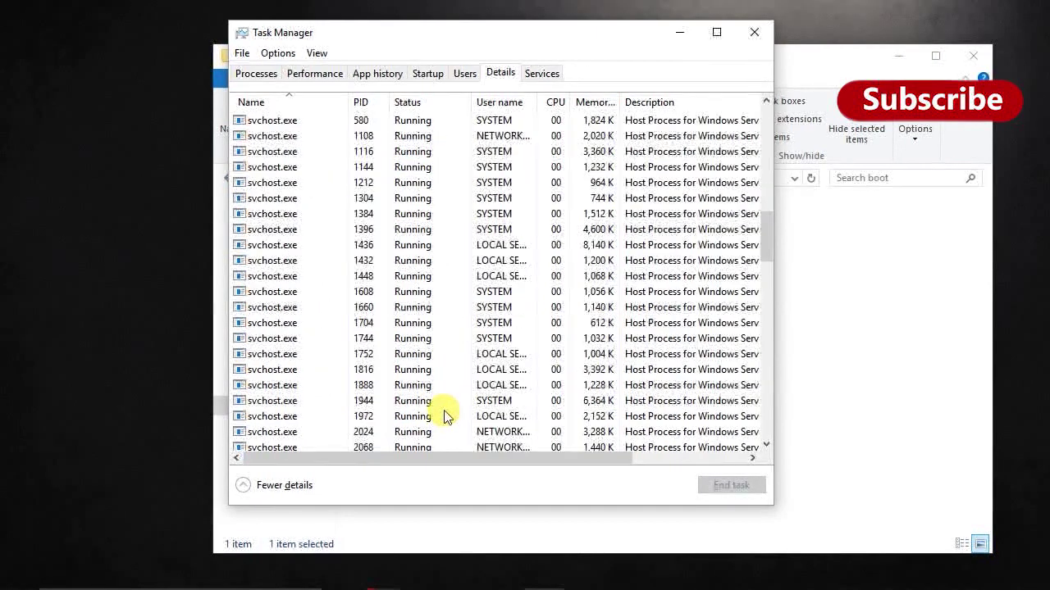
{"action": "scroll", "coordinate": [443, 417], "scroll_direction": "down", "scroll_amount": 13}
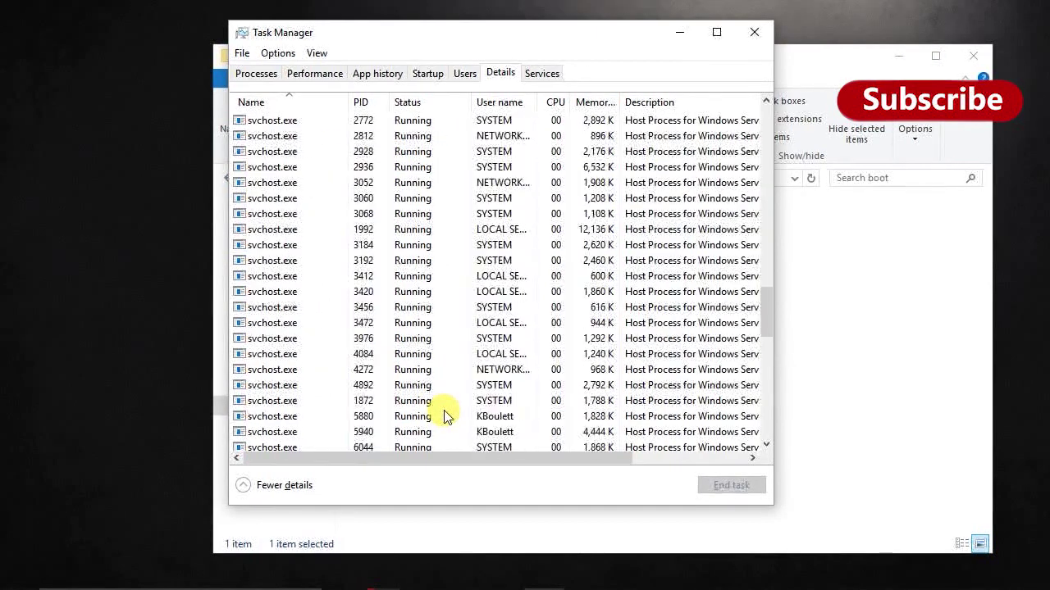
{"action": "scroll", "coordinate": [444, 417], "scroll_direction": "down", "scroll_amount": 4}
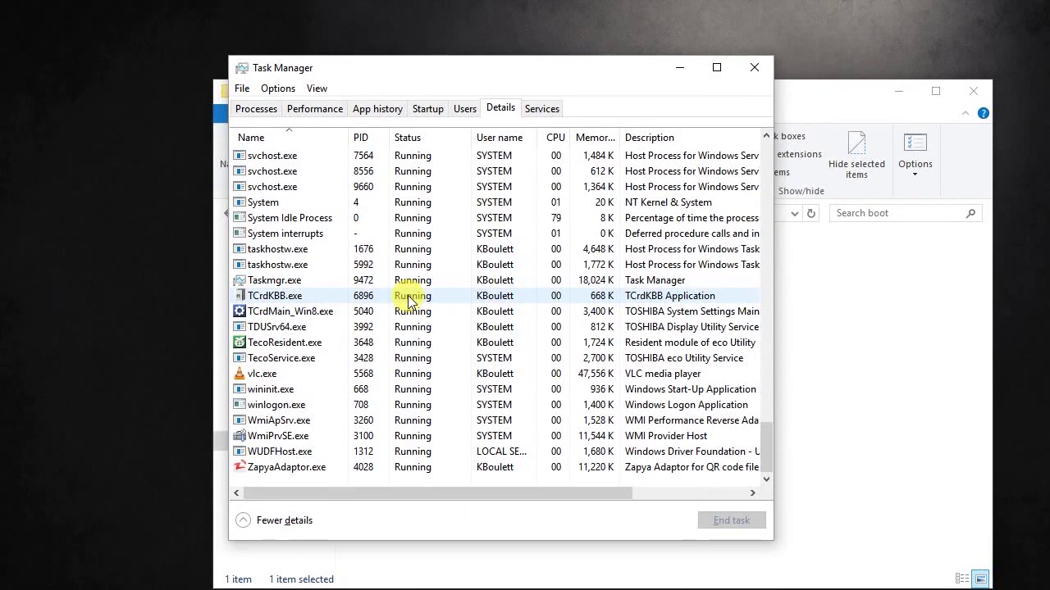
{"action": "scroll", "coordinate": [408, 300], "scroll_direction": "up", "scroll_amount": 3}
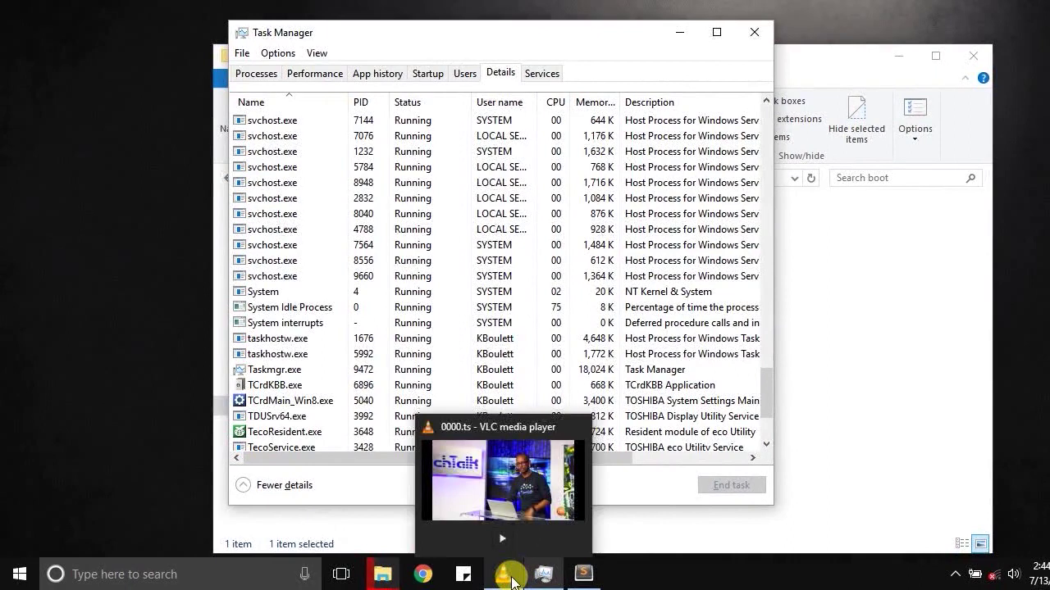
- Close VLC media player, retry the in-use deletion for all boot items, and close Task Manager
{"action": "right_click", "coordinate": [510, 579]}
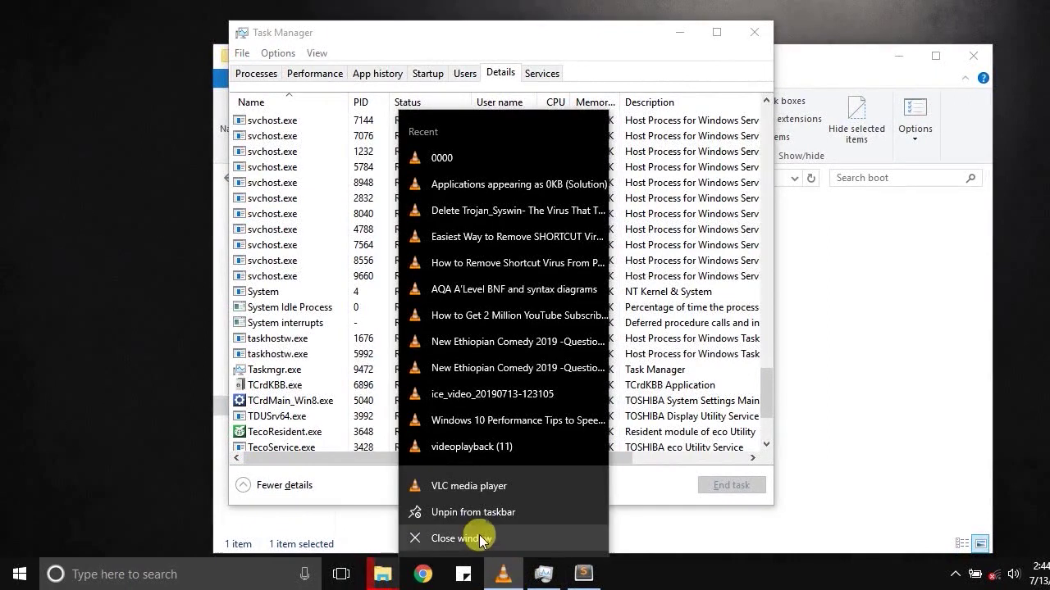
{"action": "left_click", "coordinate": [481, 539]}
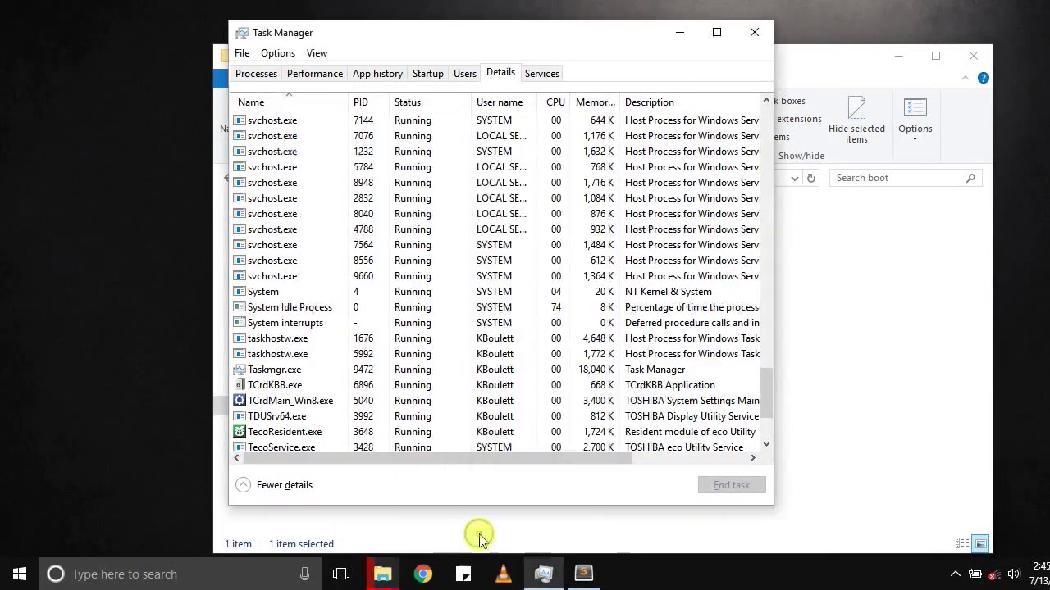
{"action": "mouse_move", "coordinate": [381, 584]}
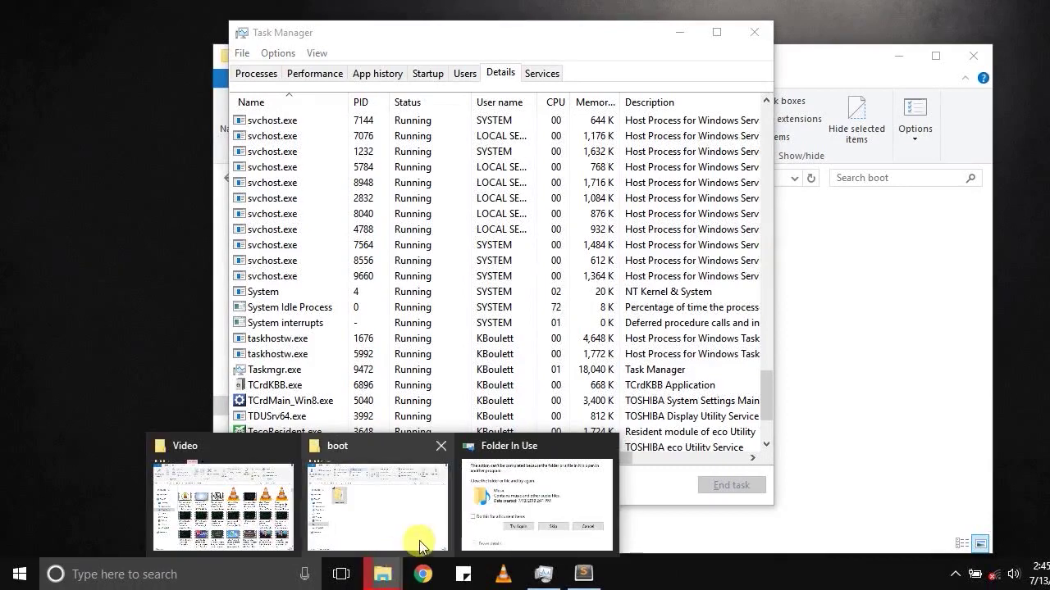
{"action": "left_click", "coordinate": [537, 504]}
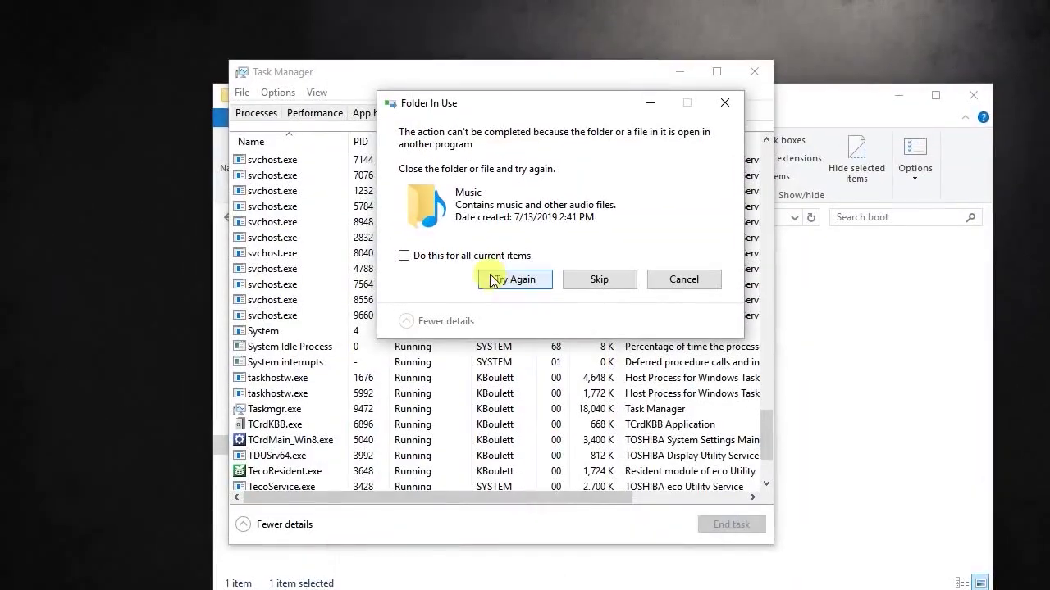
{"action": "left_click", "coordinate": [404, 256]}
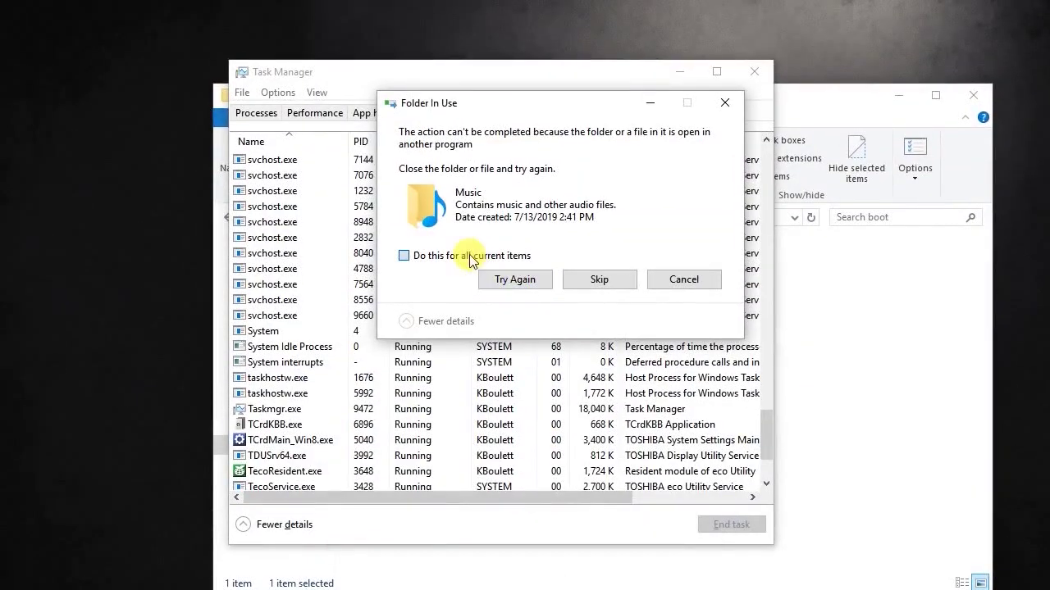
{"action": "left_click", "coordinate": [507, 278]}
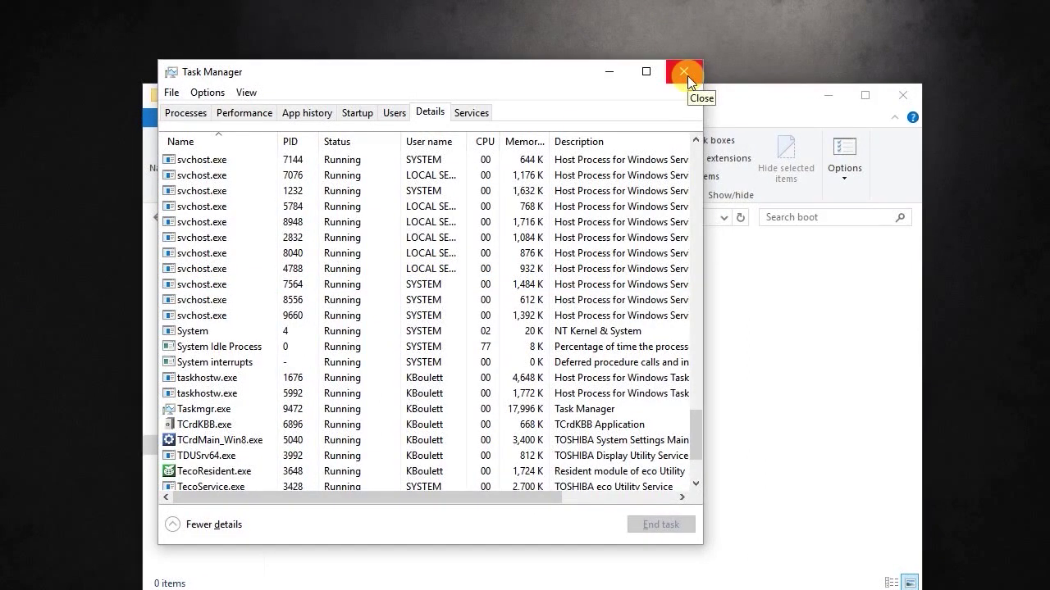
{"action": "left_click", "coordinate": [687, 76]}
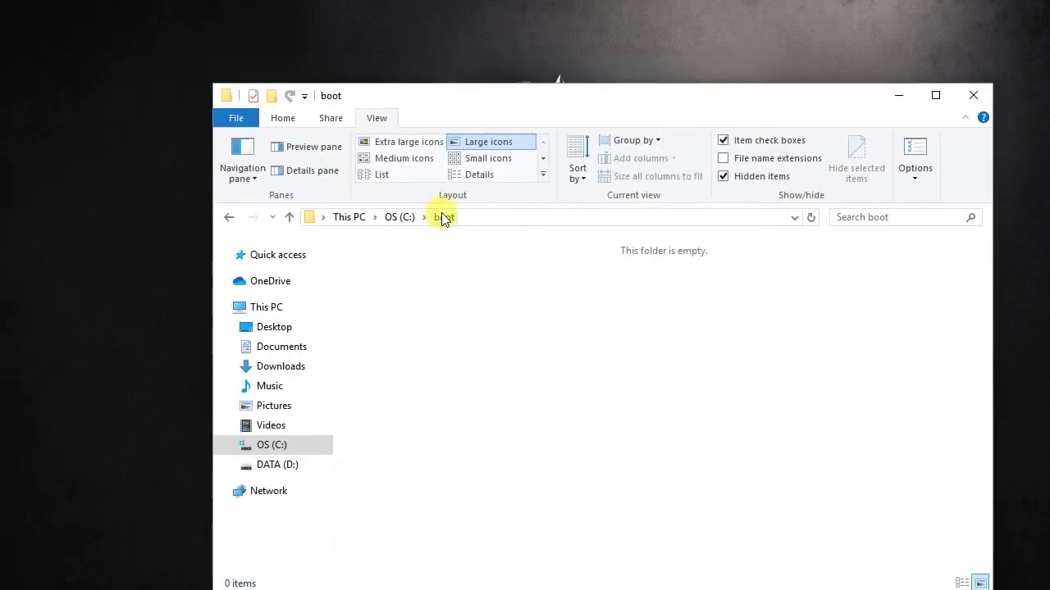
- Return to drive C: and try permanently deleting the boot folder, which fails as in use
{"action": "left_click", "coordinate": [397, 217]}
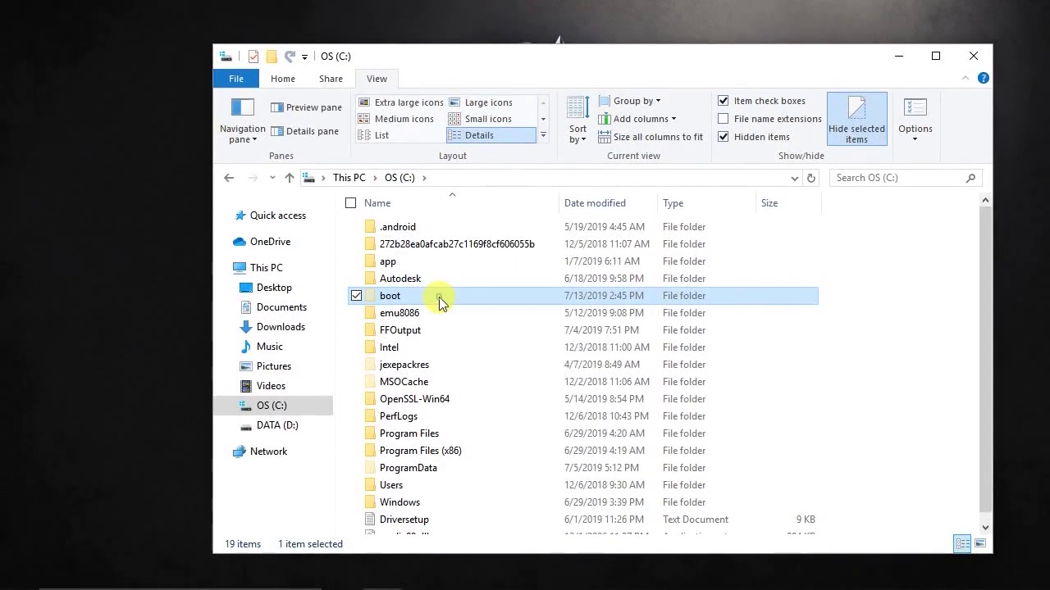
{"action": "left_click", "coordinate": [439, 298]}
{"action": "left_click", "coordinate": [439, 297]}
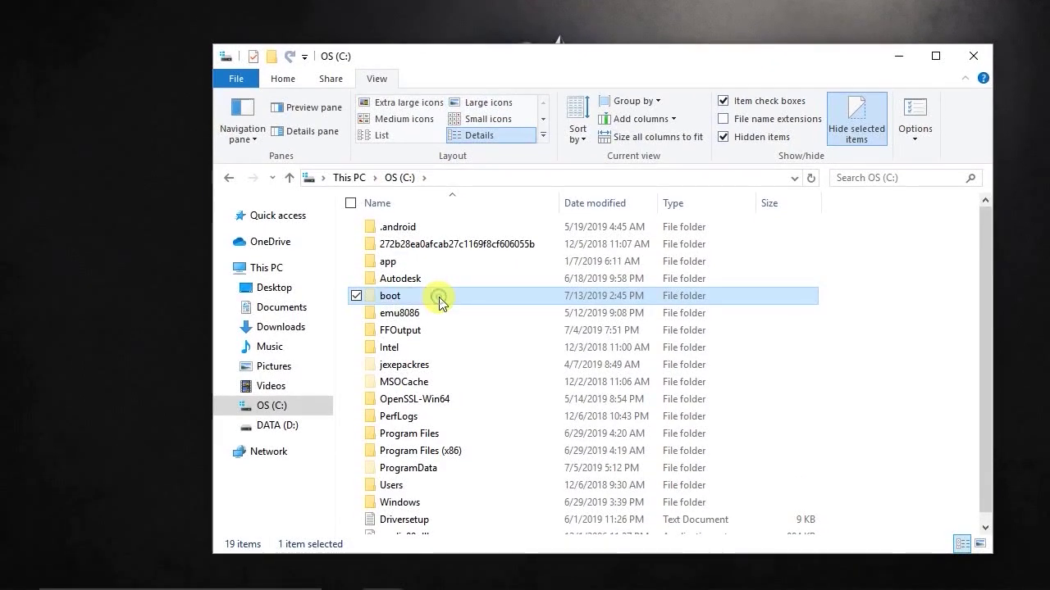
{"action": "key", "text": "shift+Delete"}
{"action": "key", "text": "Return"}
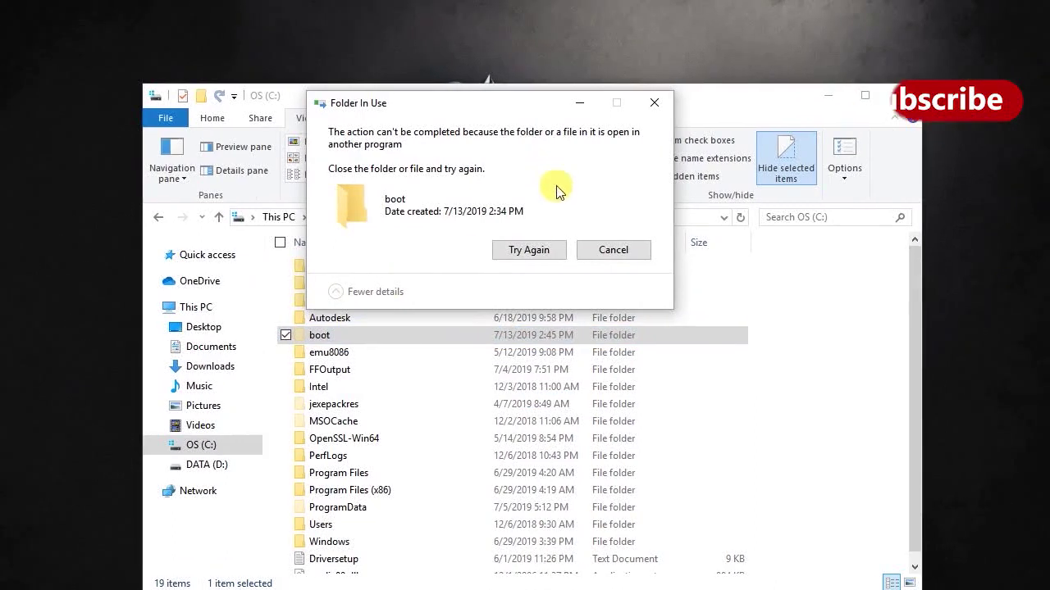
{"action": "left_click", "coordinate": [535, 246]}
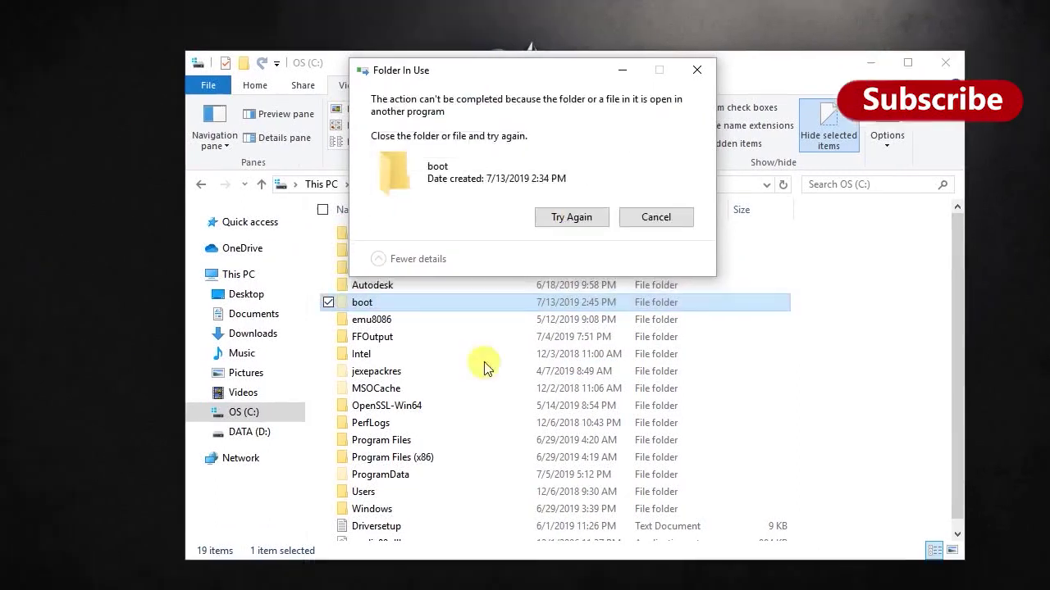
{"action": "mouse_move", "coordinate": [351, 585]}
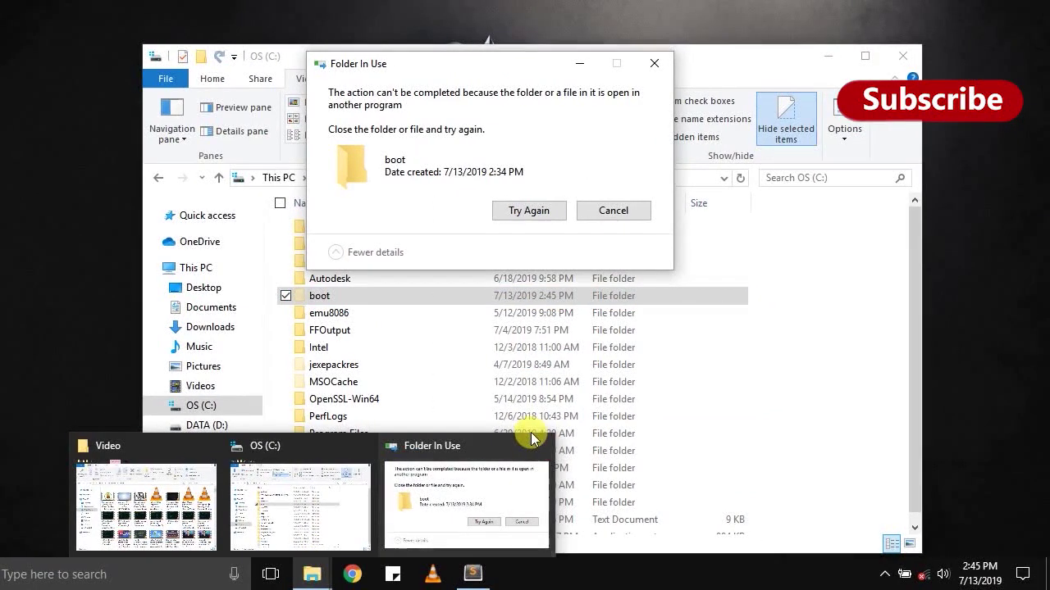
{"action": "mouse_move", "coordinate": [542, 448]}
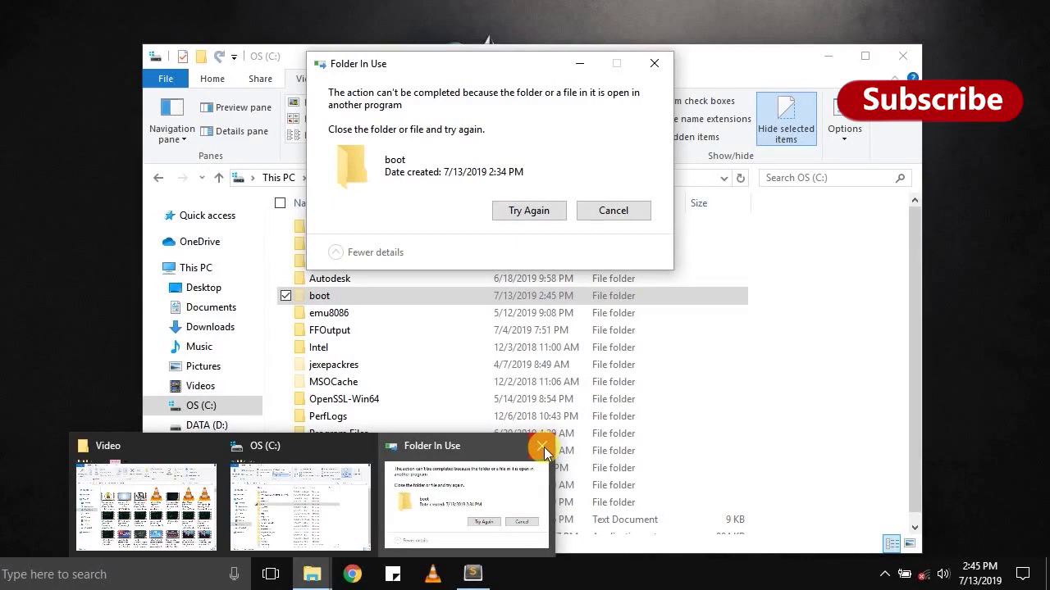
- Dismiss the in-use error, close Sublime Text, and permanently delete the boot folder
{"action": "left_click", "coordinate": [543, 448]}
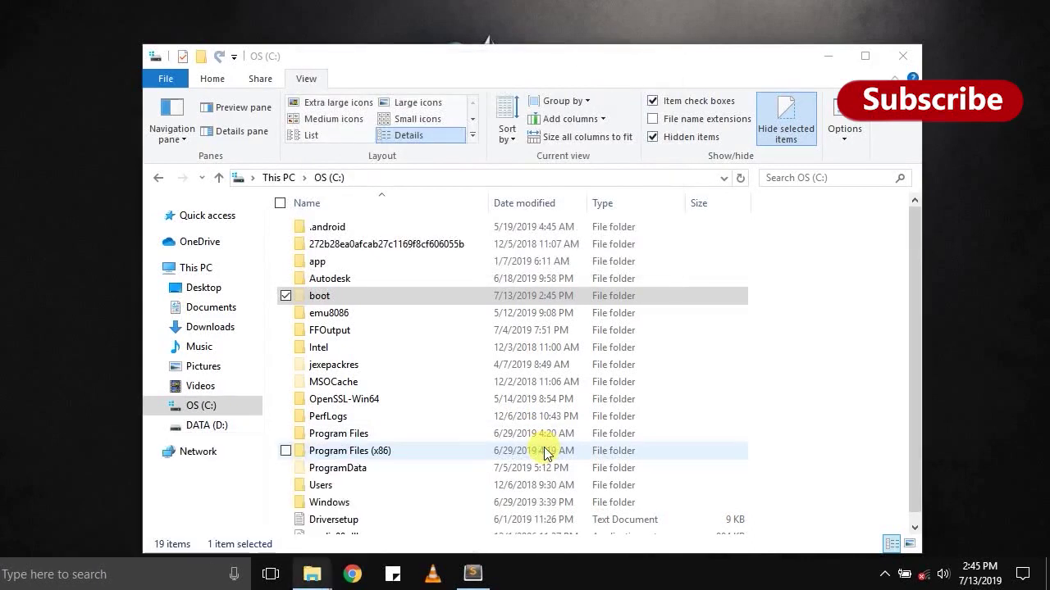
{"action": "left_click", "coordinate": [522, 574]}
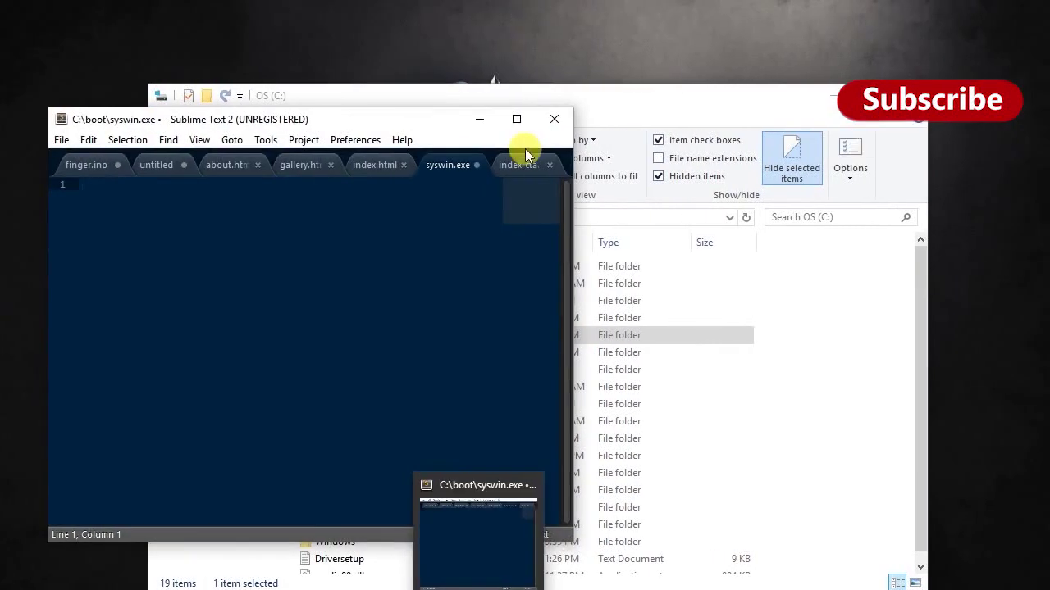
{"action": "left_click", "coordinate": [605, 86]}
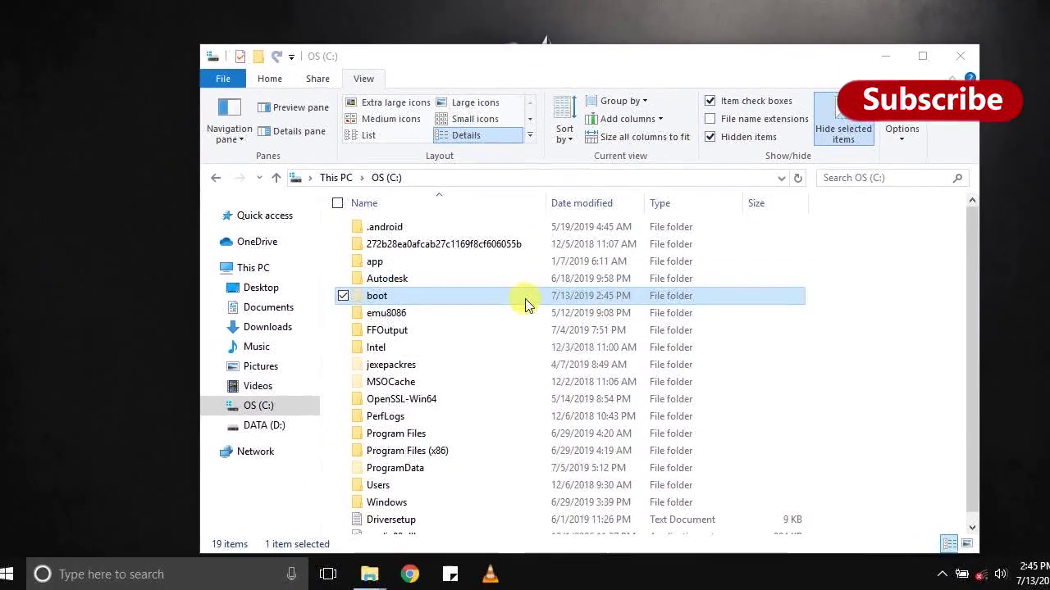
{"action": "right_click", "coordinate": [487, 335]}
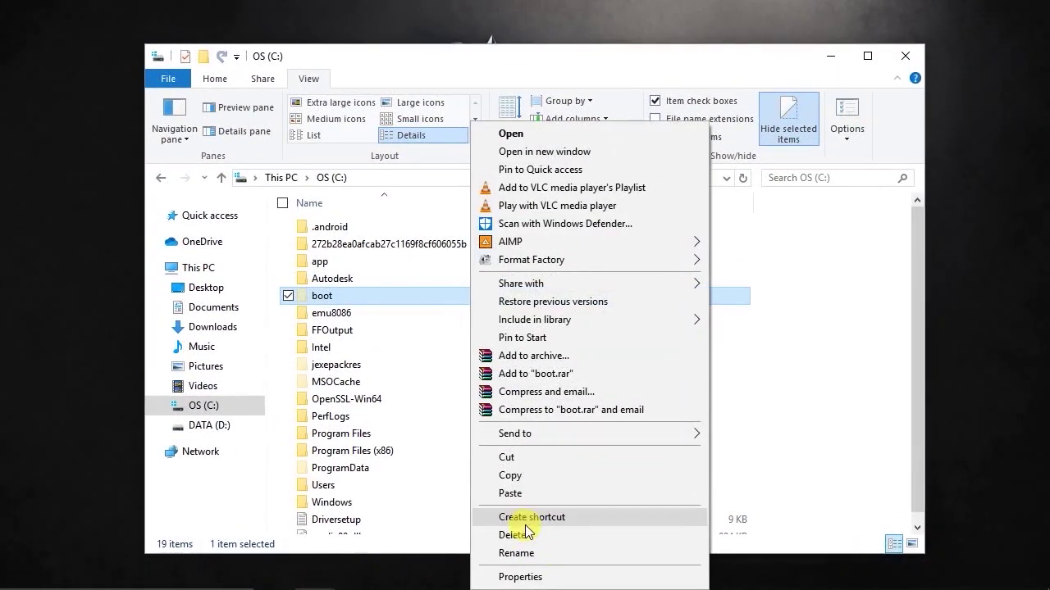
{"action": "left_click", "coordinate": [510, 536]}
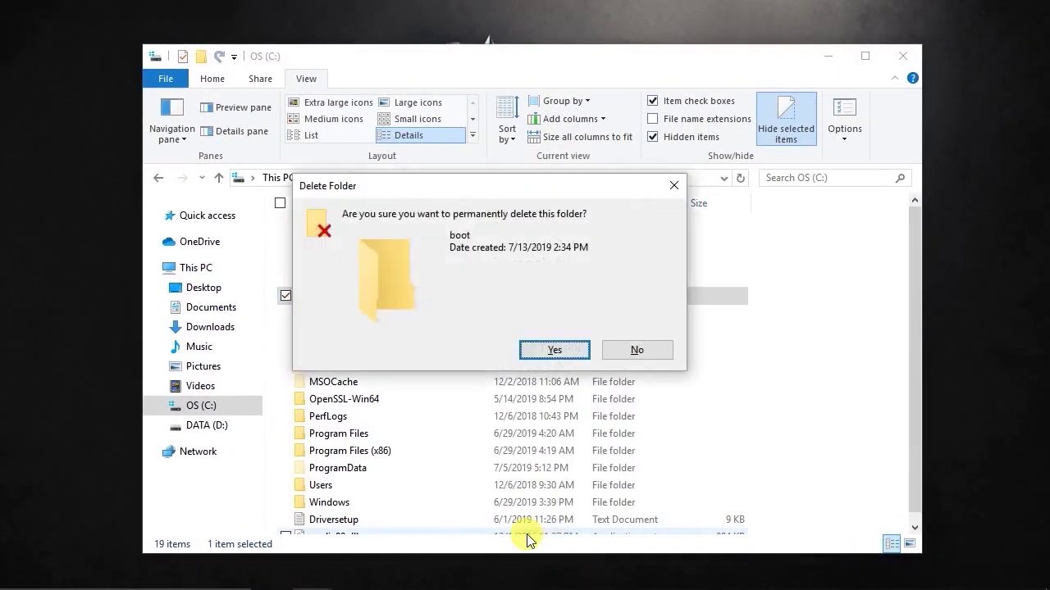
{"action": "key", "text": "Return"}
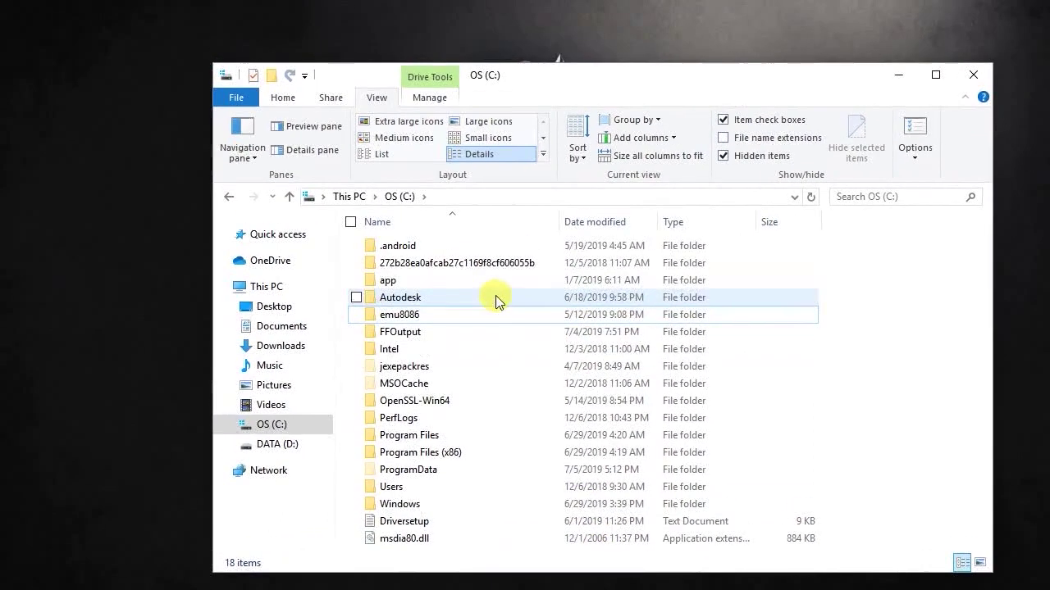